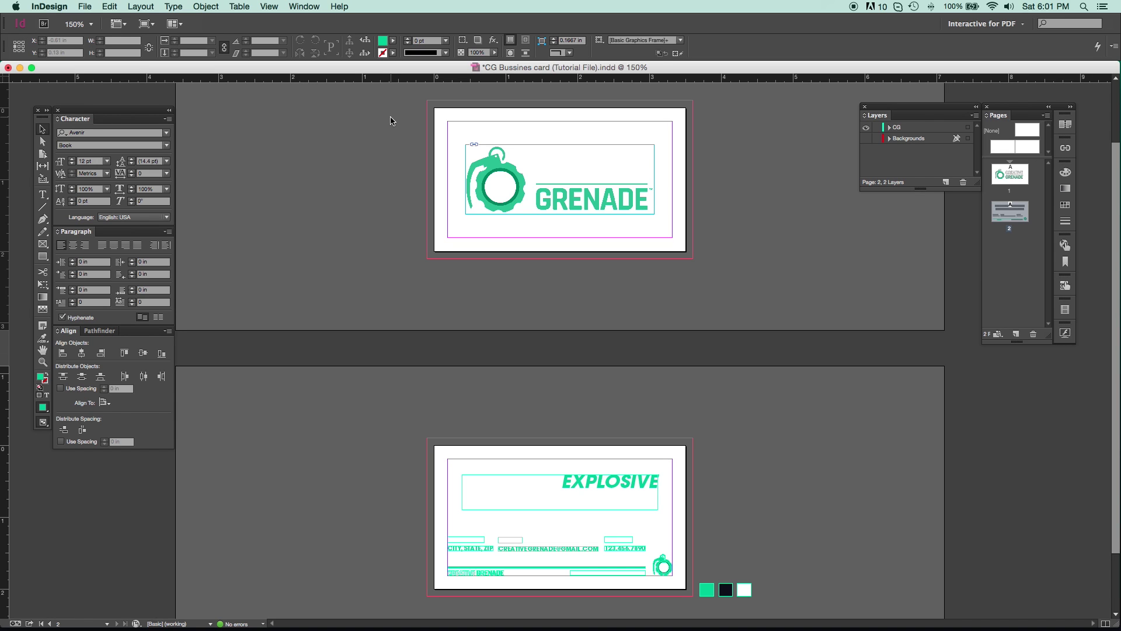
# Show the Backgrounds layer of the tutorial business card file.
pyautogui.click(865, 140)
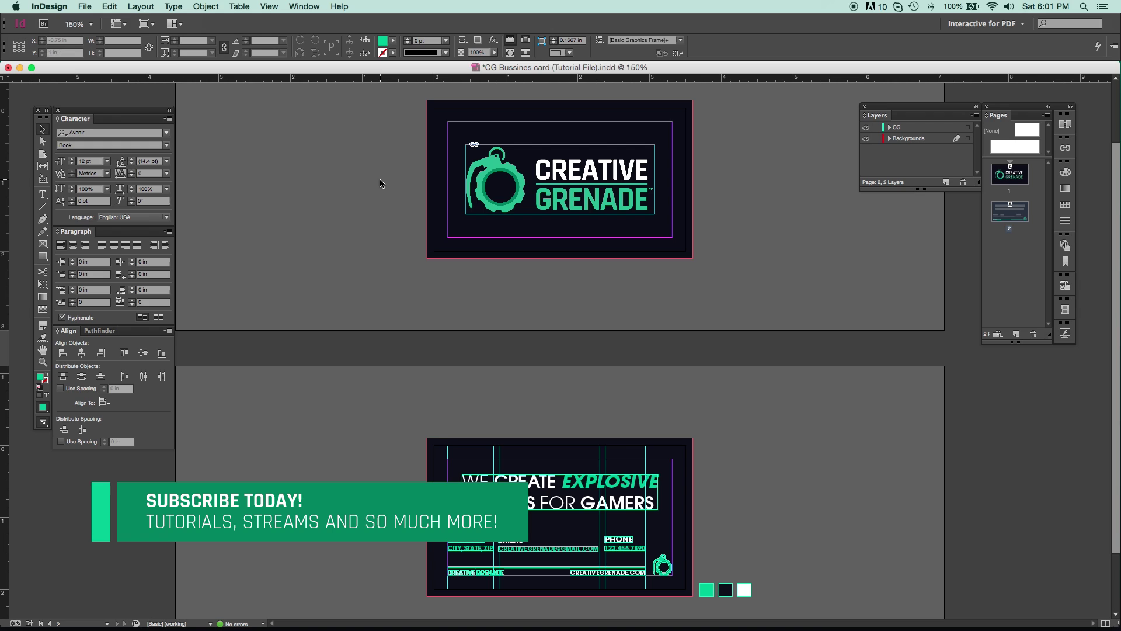
pyautogui.scroll(1, 379, 185)
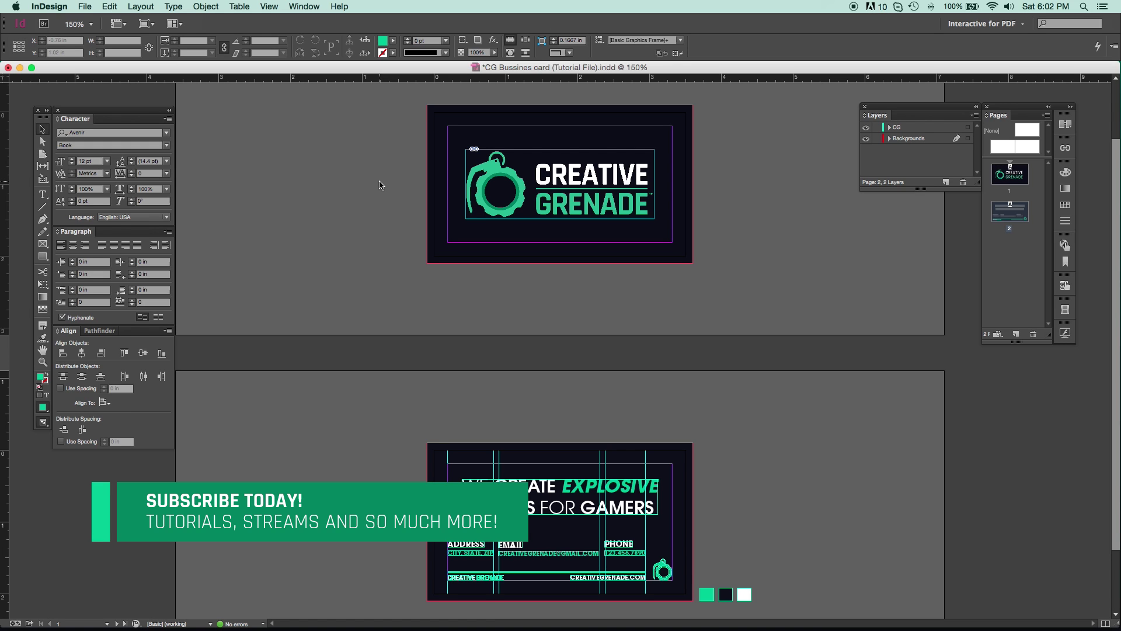
# Start a new document and toggle its live preview off and back on.
pyautogui.click(84, 6)
pyautogui.moveTo(134, 25)
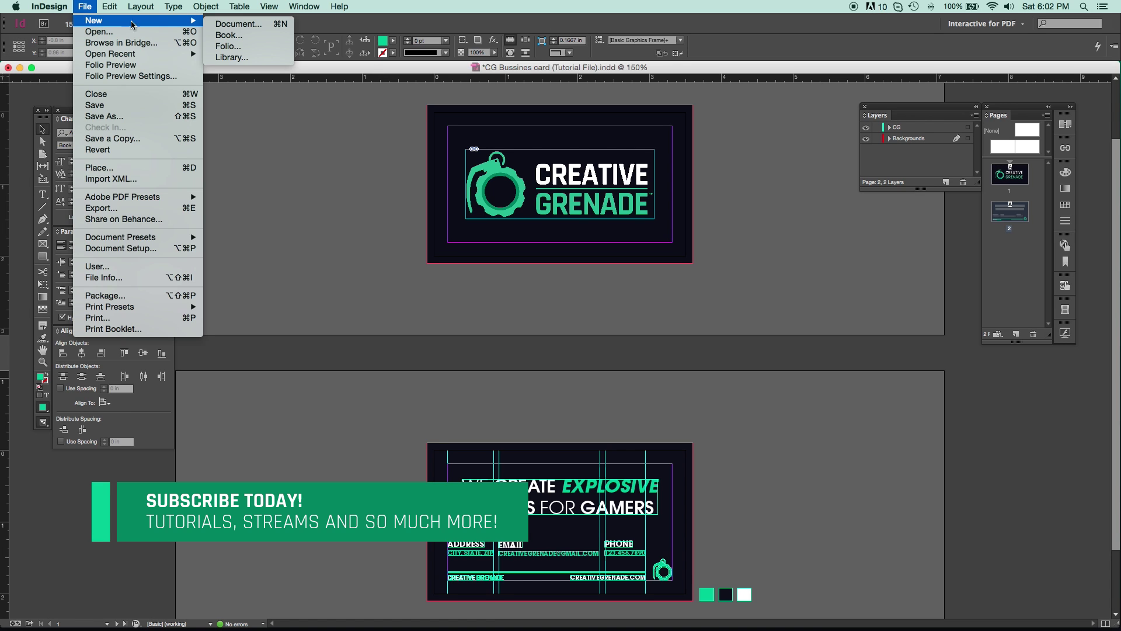
pyautogui.click(222, 25)
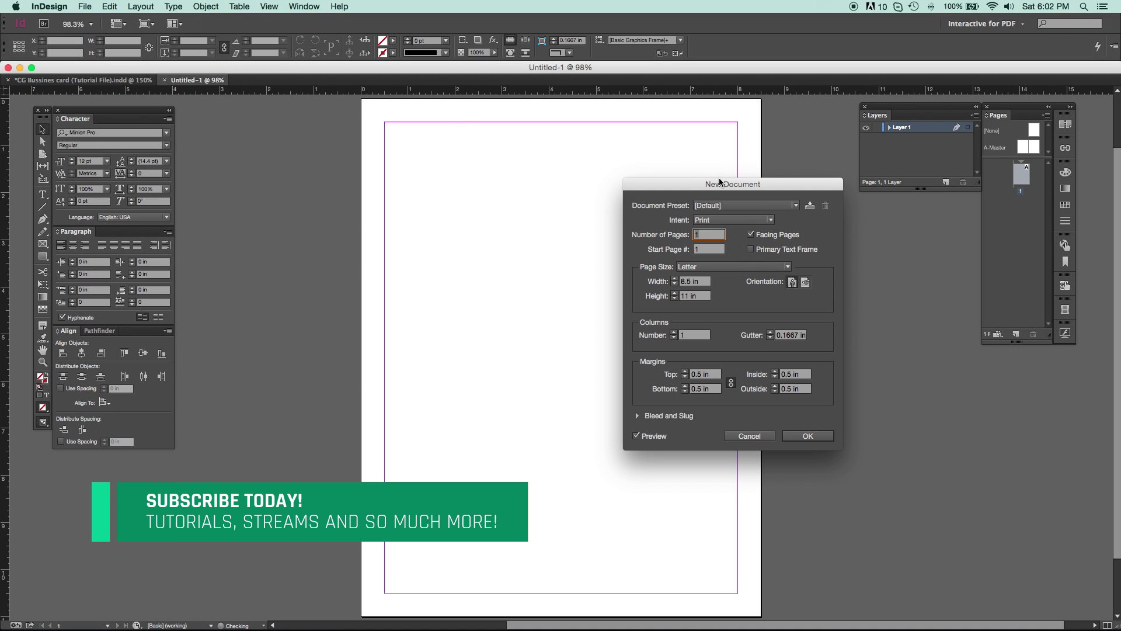
pyautogui.moveTo(720, 181); pyautogui.dragTo(565, 209)
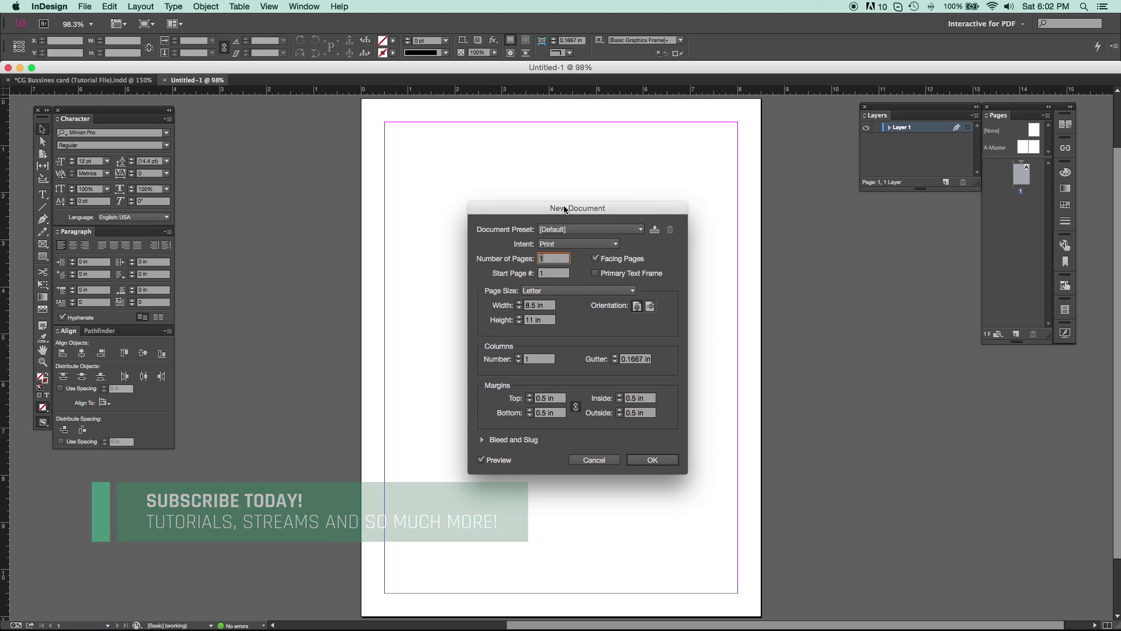
pyautogui.click(480, 461)
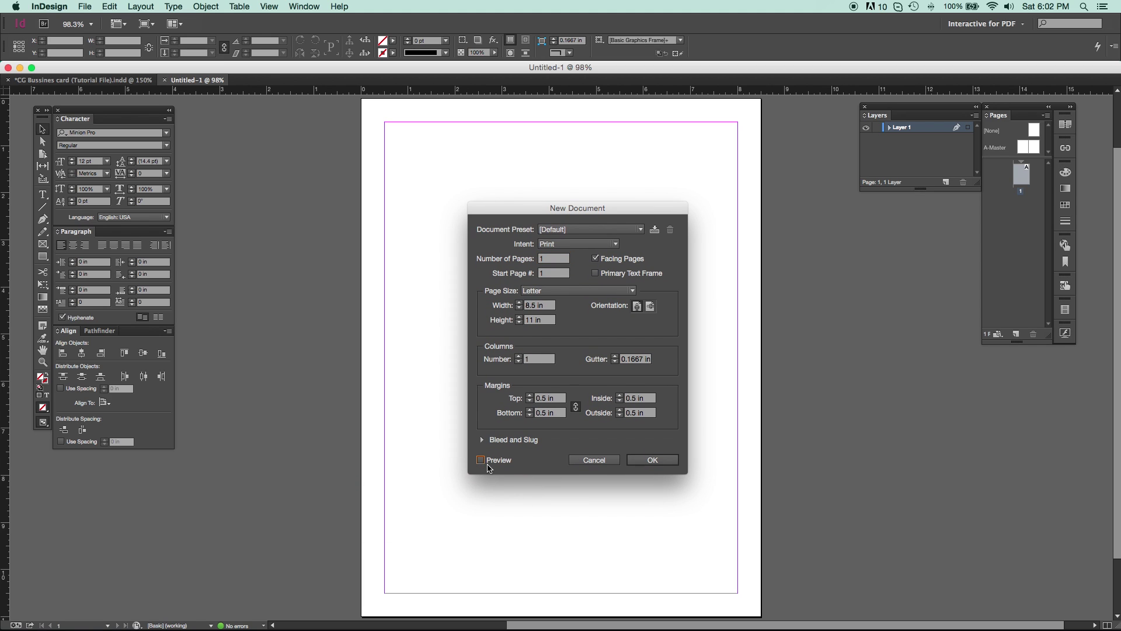
pyautogui.click(480, 460)
pyautogui.moveTo(509, 208); pyautogui.dragTo(480, 220)
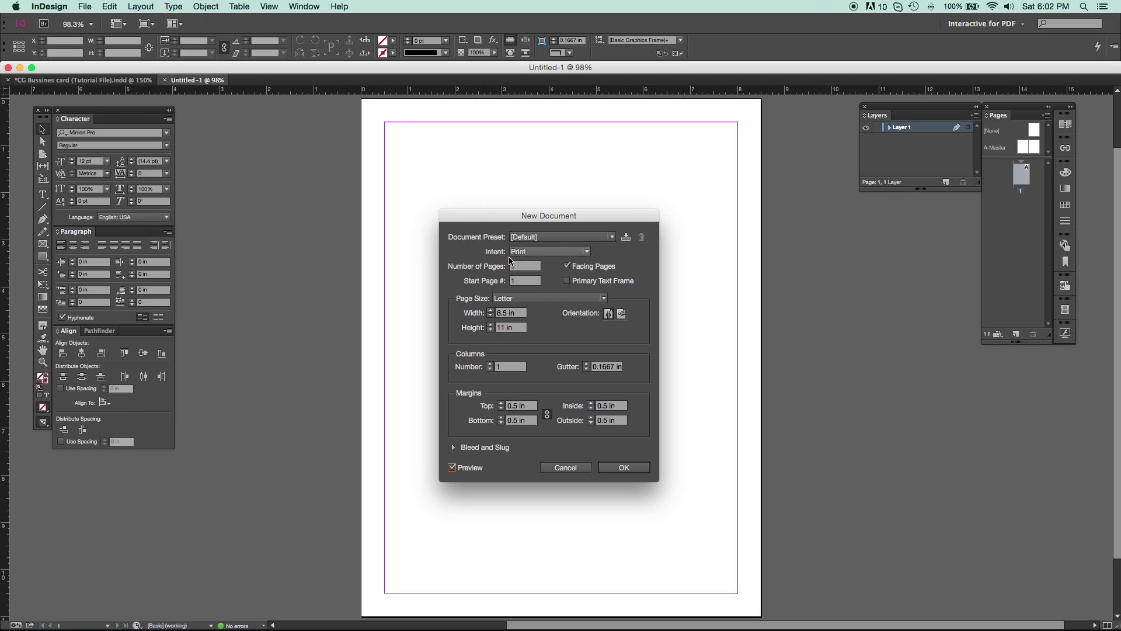
# Try the Web intent for the new document and set it back to Print with facing pages off.
pyautogui.click(511, 253)
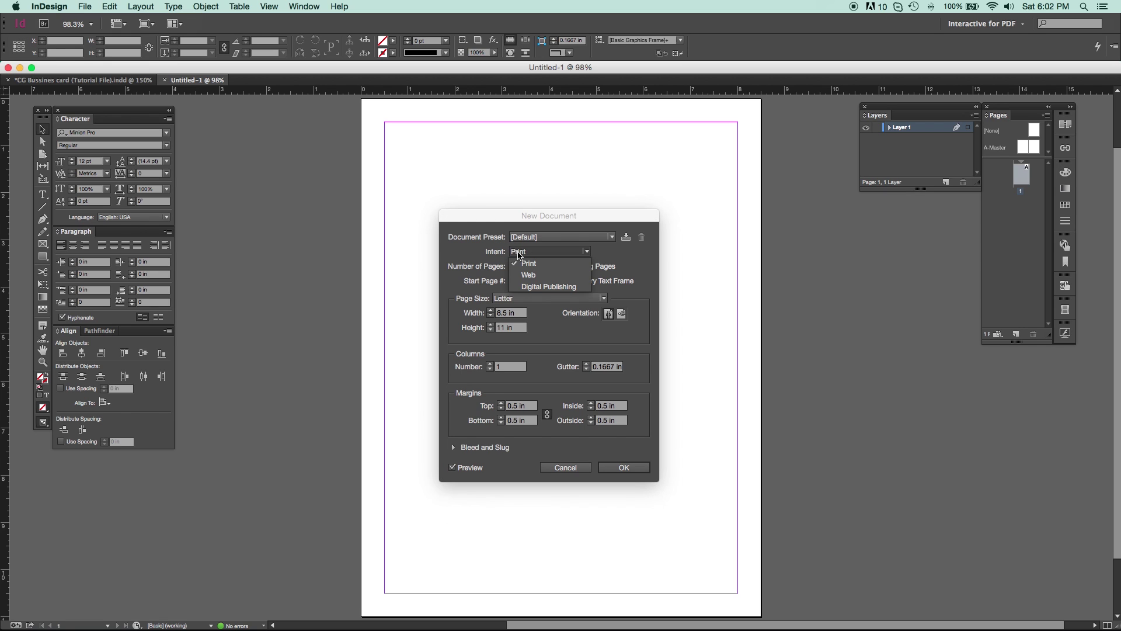
pyautogui.click(527, 264)
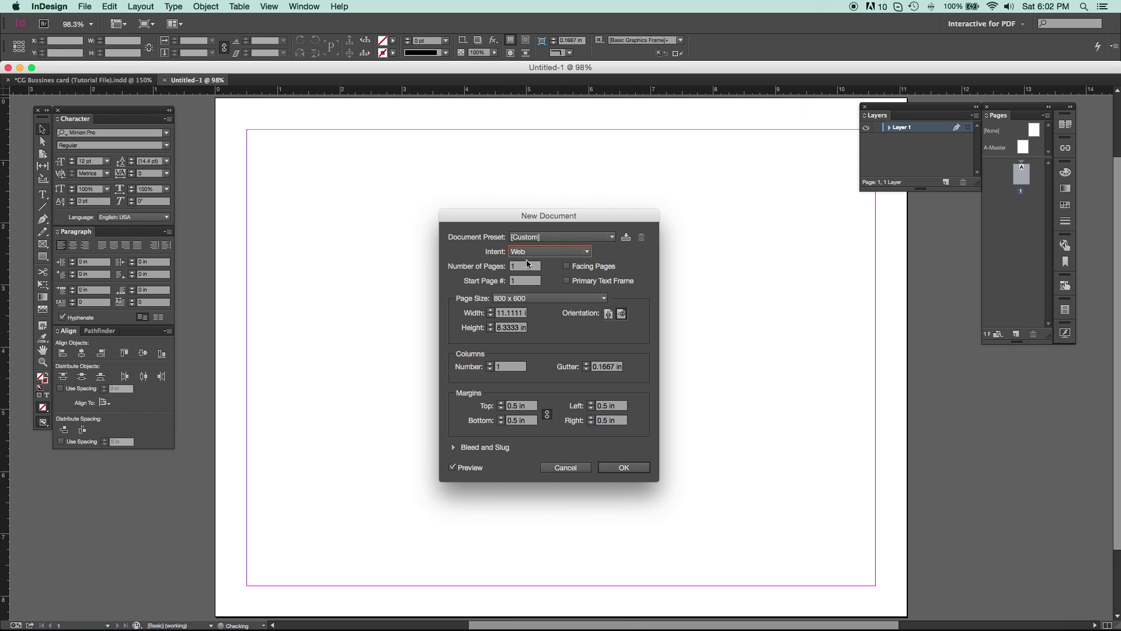
pyautogui.click(521, 315)
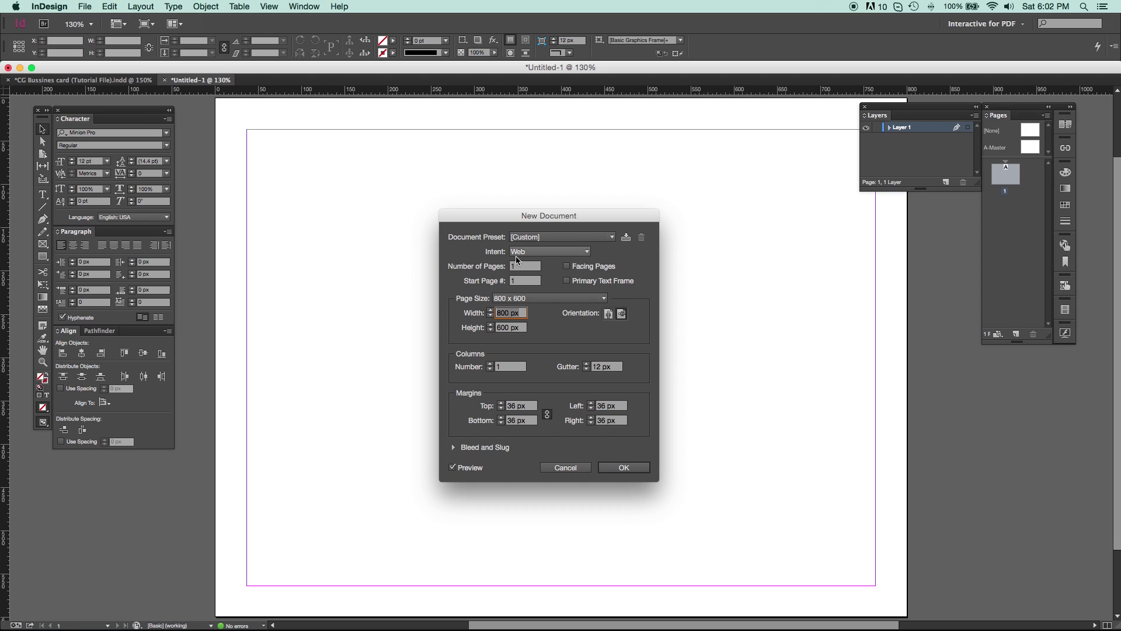
pyautogui.click(515, 260)
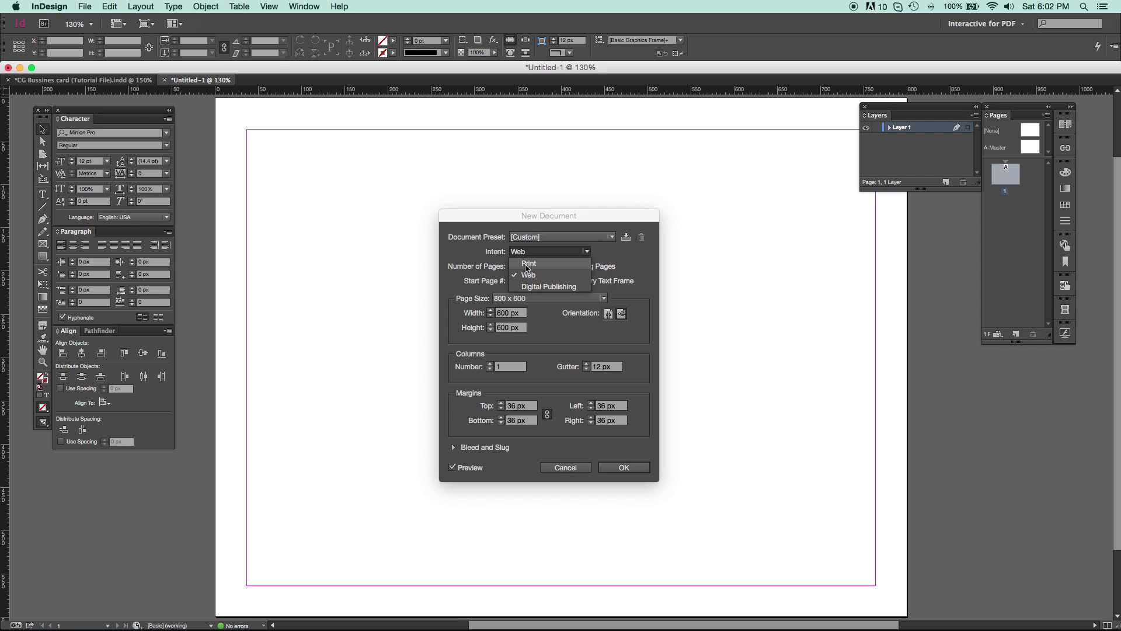
pyautogui.click(517, 254)
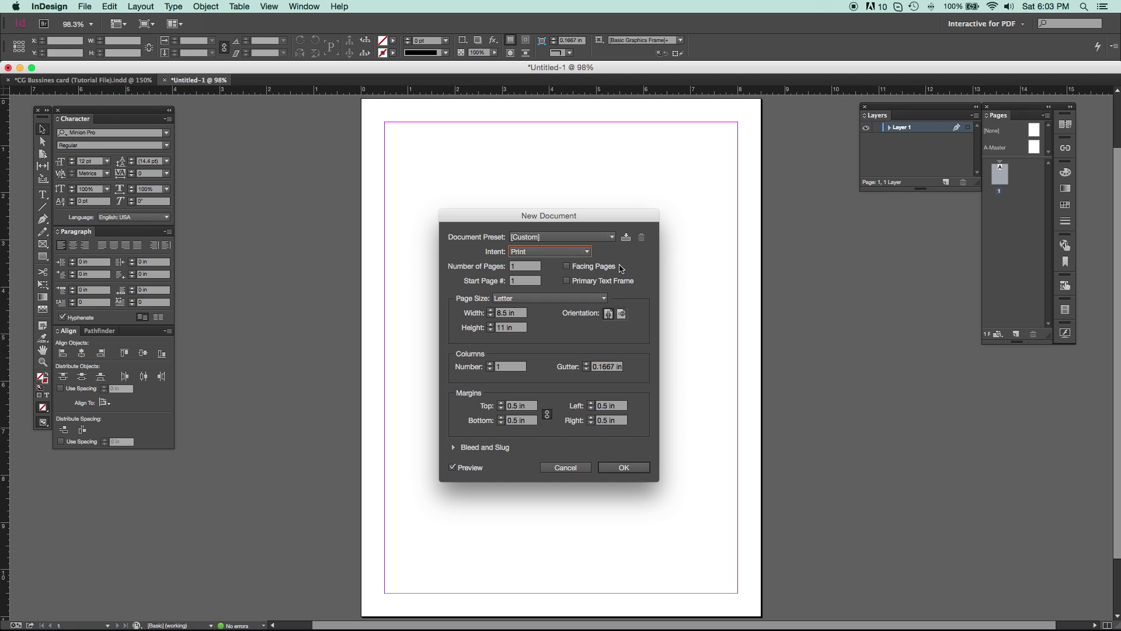
# Set the page size to US Business Card, 3.5 by 2 in, and the number of pages to 2.
pyautogui.click(556, 298)
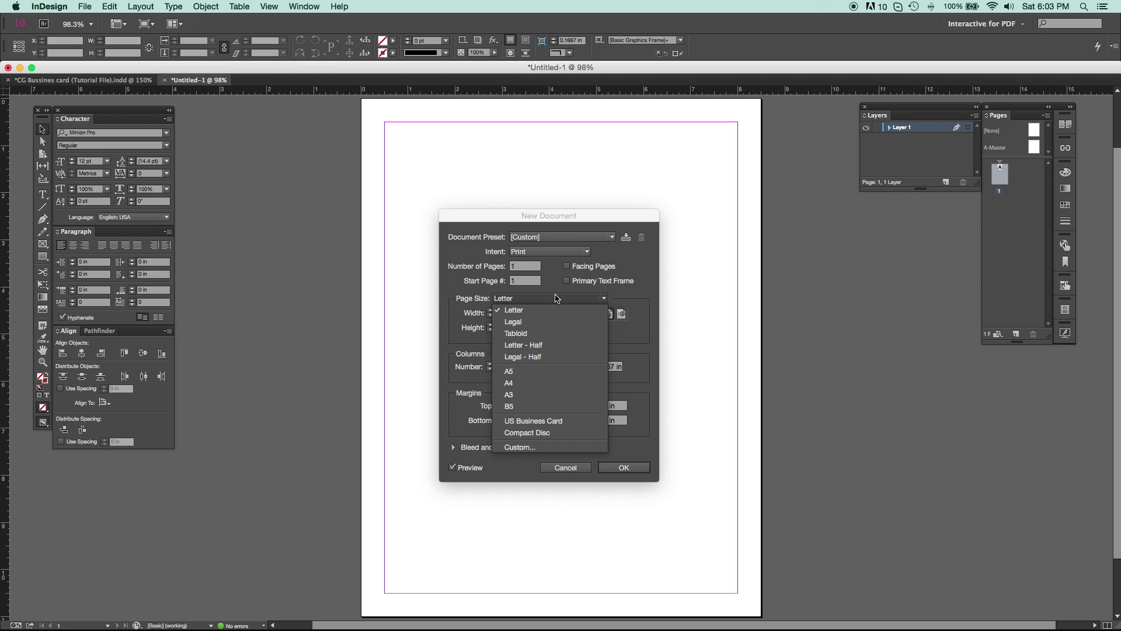
pyautogui.click(560, 422)
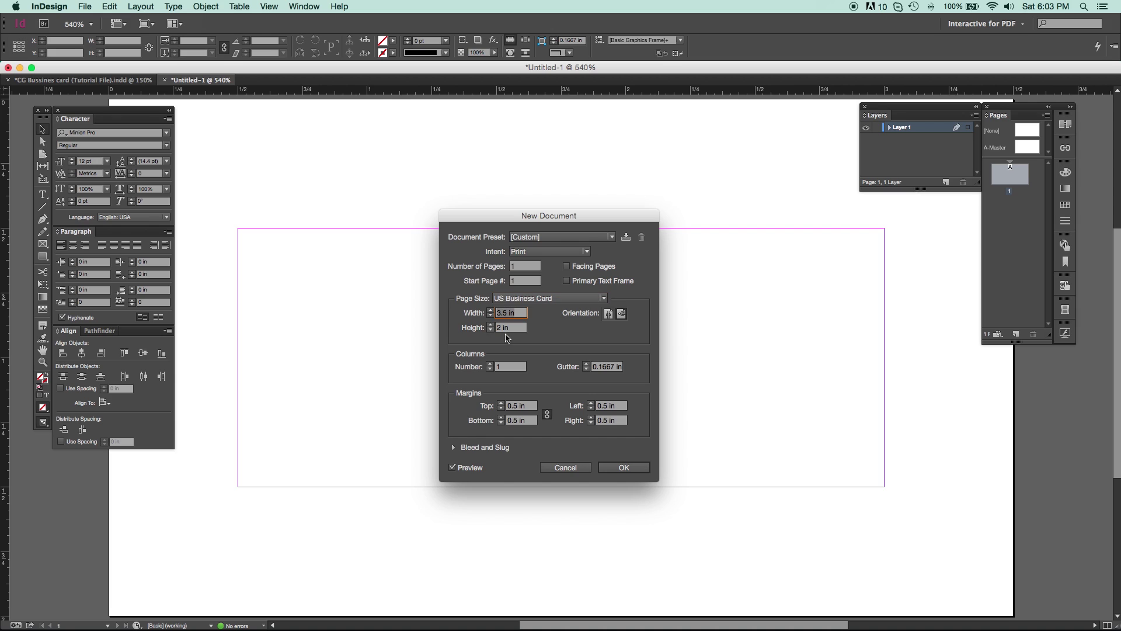
pyautogui.press('Tab')
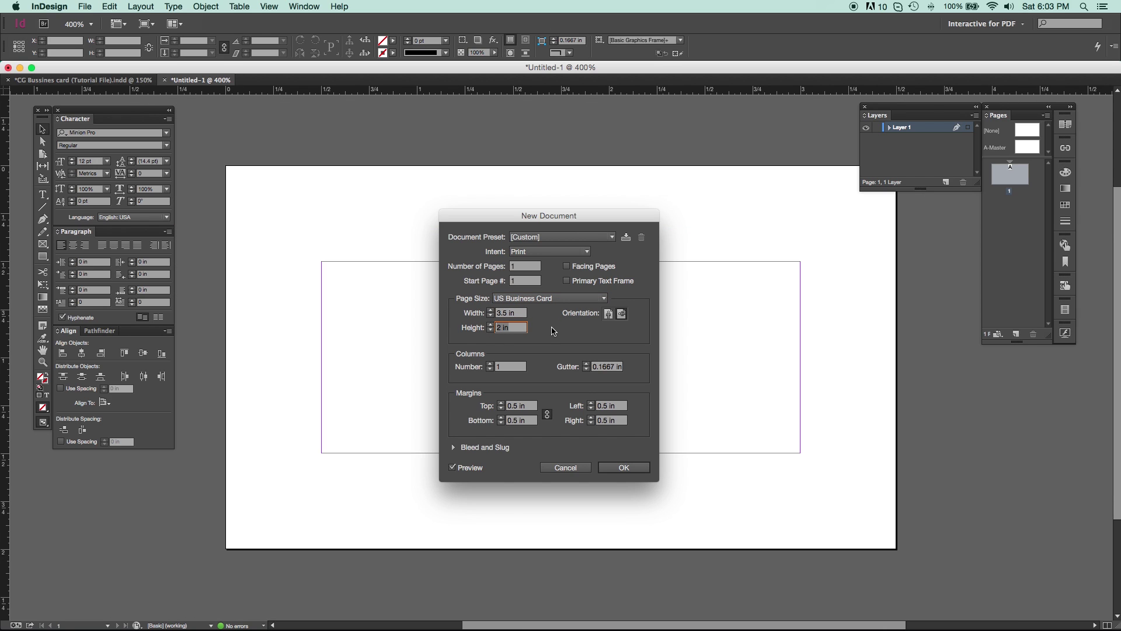
pyautogui.click(528, 266)
pyautogui.write('2')
pyautogui.click(519, 282)
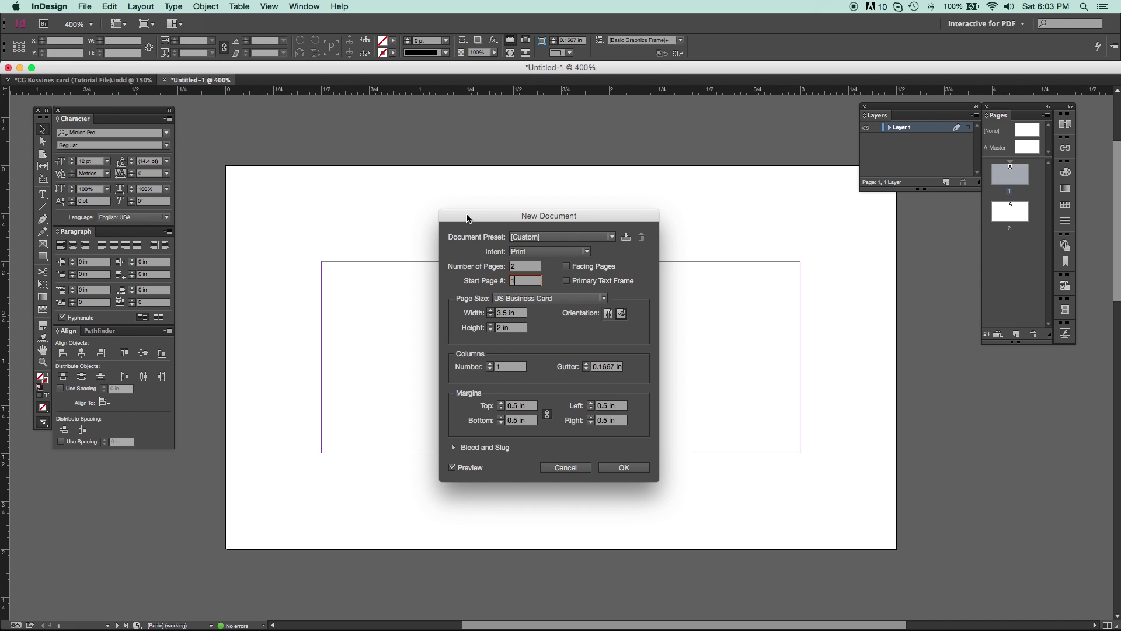
# Reduce all four page margins to 0.25 in and check them in the page preview.
pyautogui.moveTo(467, 216); pyautogui.dragTo(531, 217)
pyautogui.click(513, 422)
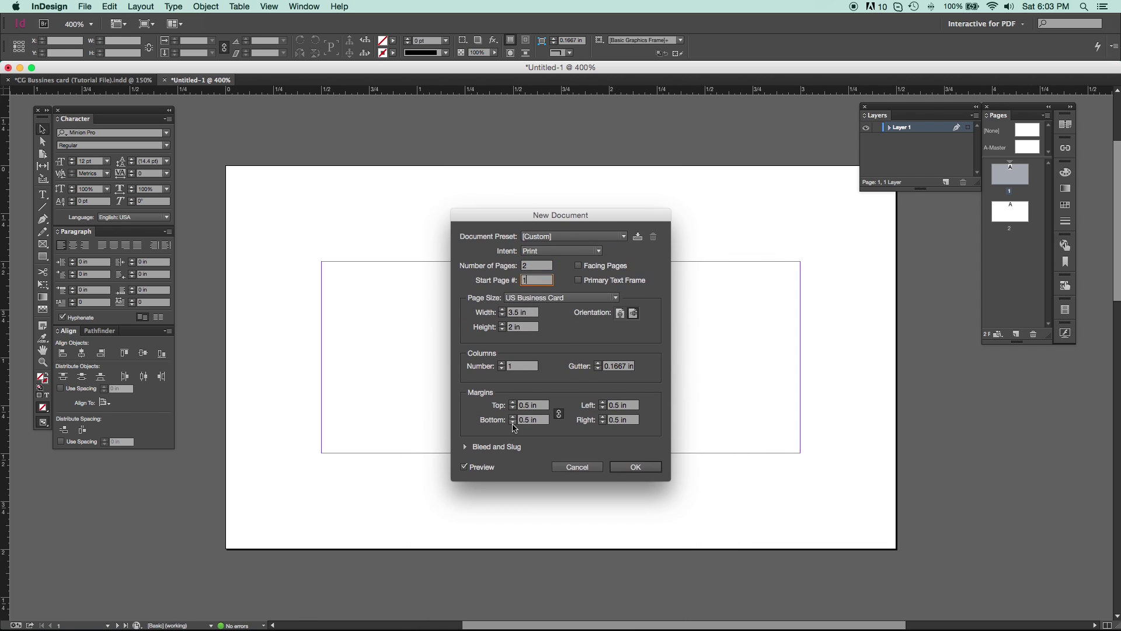
pyautogui.click(512, 422)
pyautogui.click(512, 422)
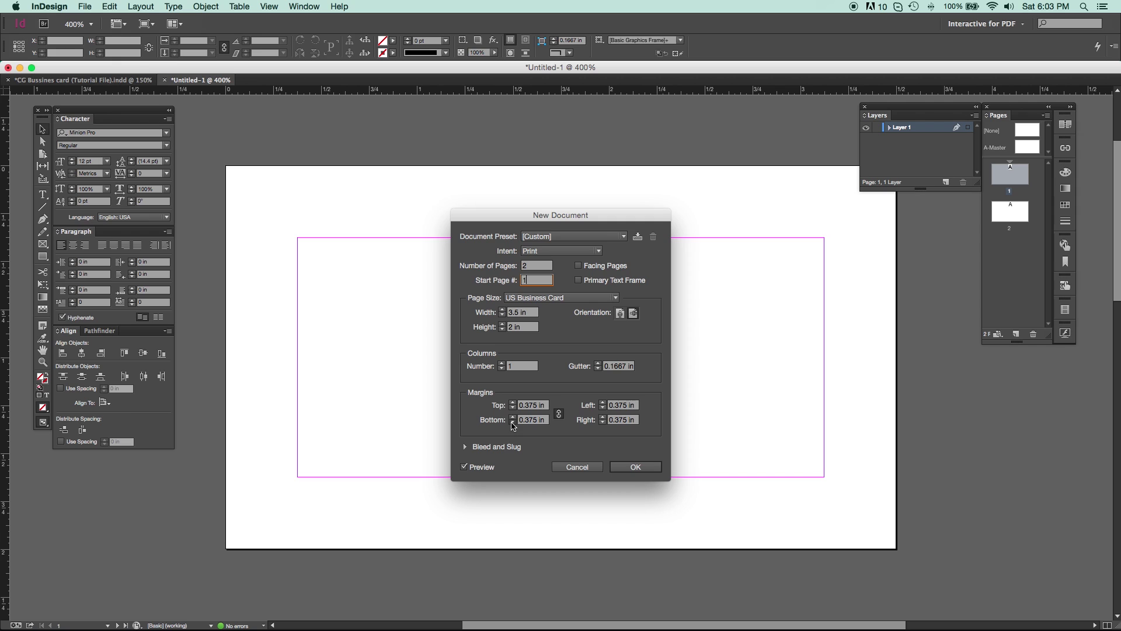
pyautogui.click(513, 422)
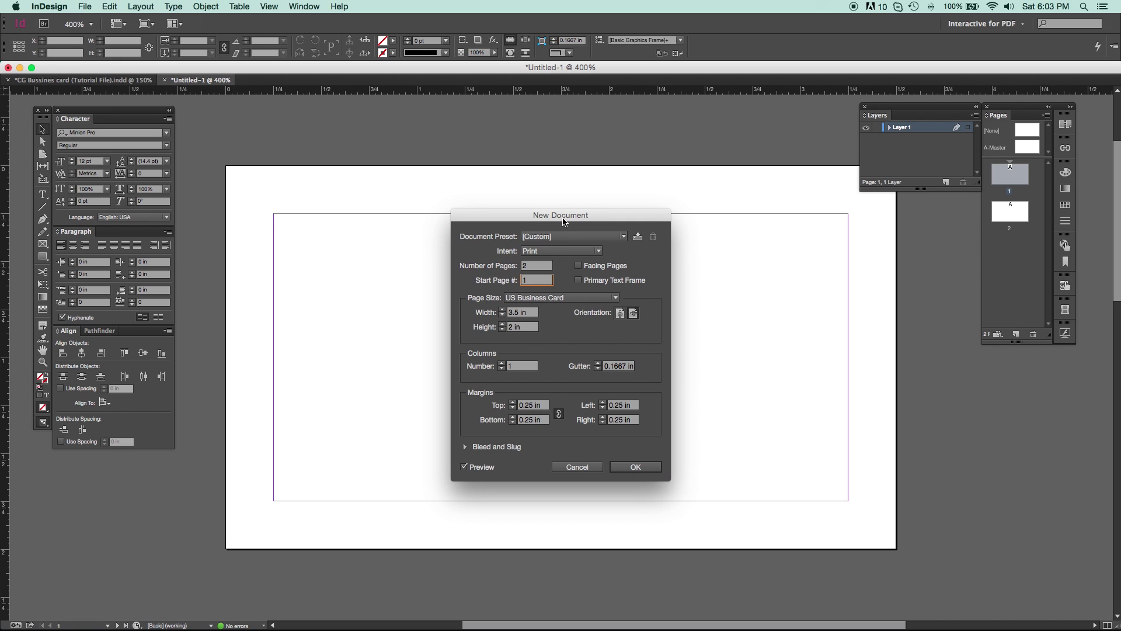
pyautogui.moveTo(564, 215); pyautogui.dragTo(1048, 317)
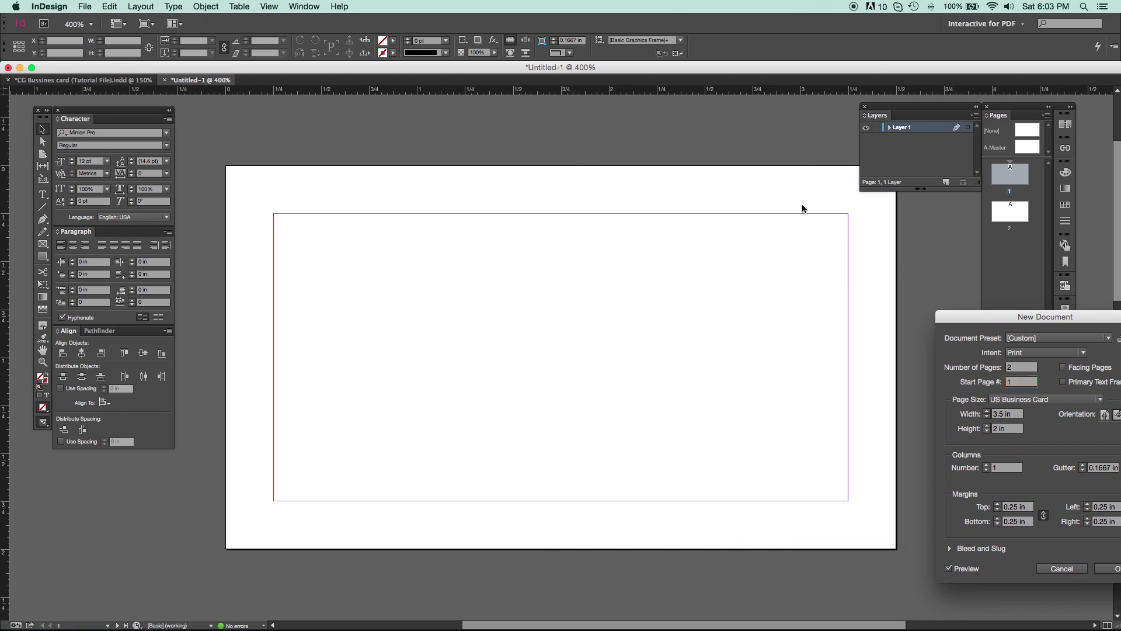
pyautogui.moveTo(976, 312); pyautogui.dragTo(499, 226)
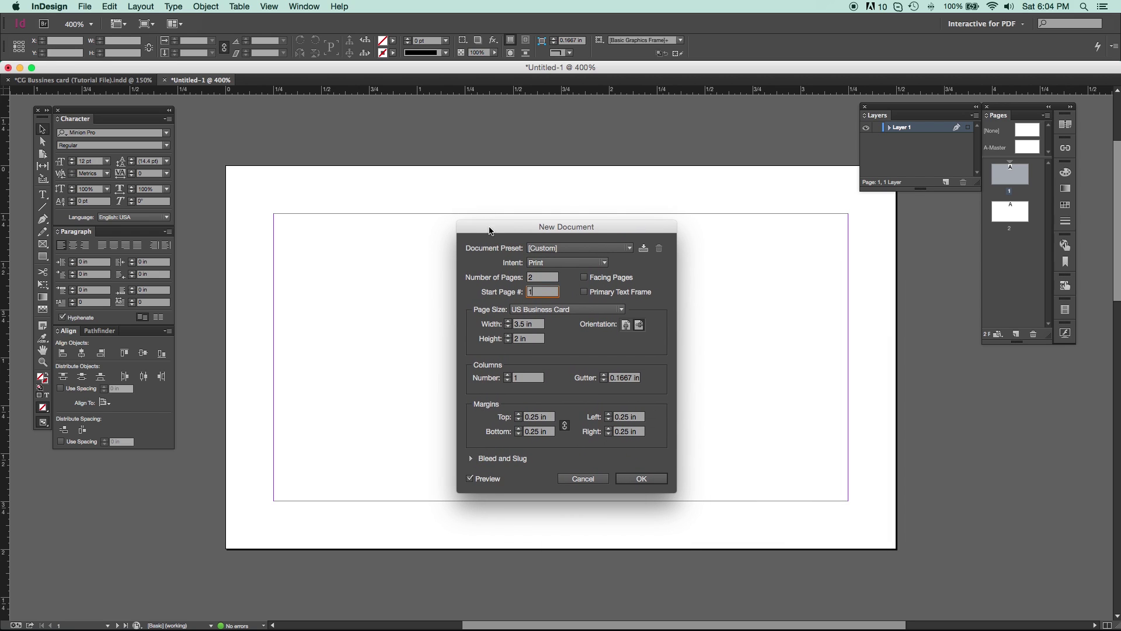
# Set the bleed to 0.1 in on all four sides and create the document.
pyautogui.moveTo(490, 228); pyautogui.dragTo(491, 163)
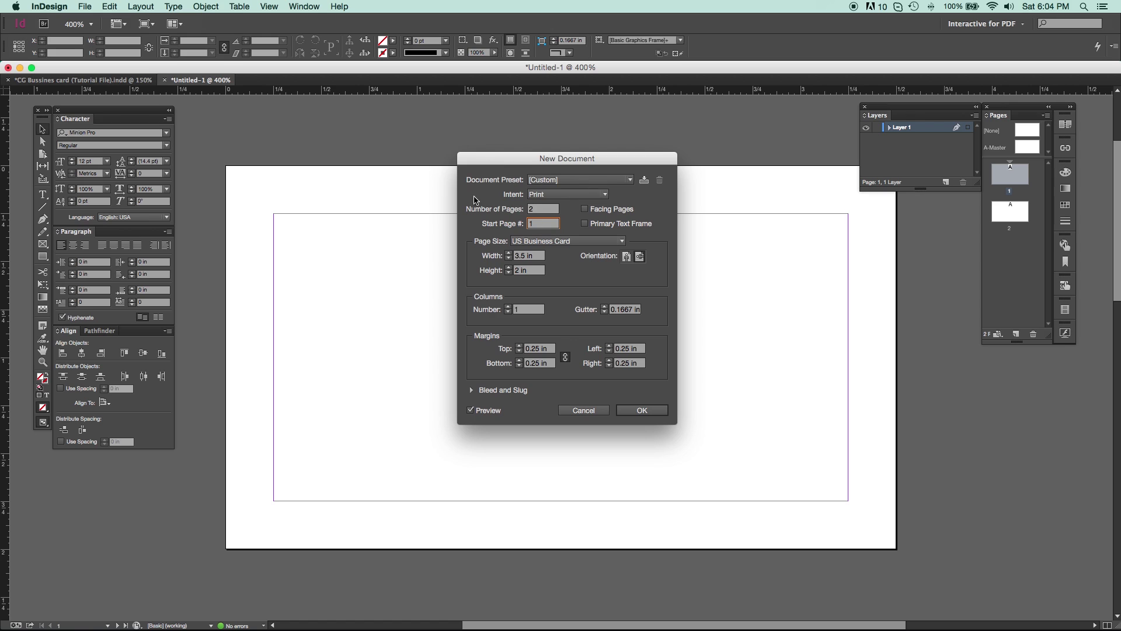
pyautogui.click(475, 391)
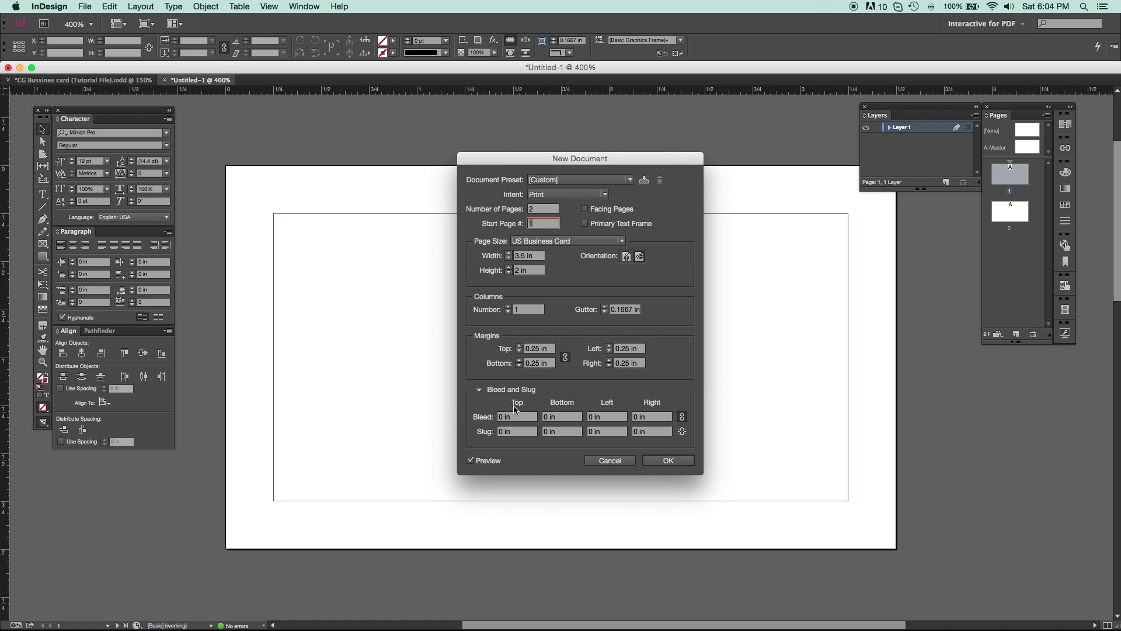
pyautogui.moveTo(525, 163); pyautogui.dragTo(515, 187)
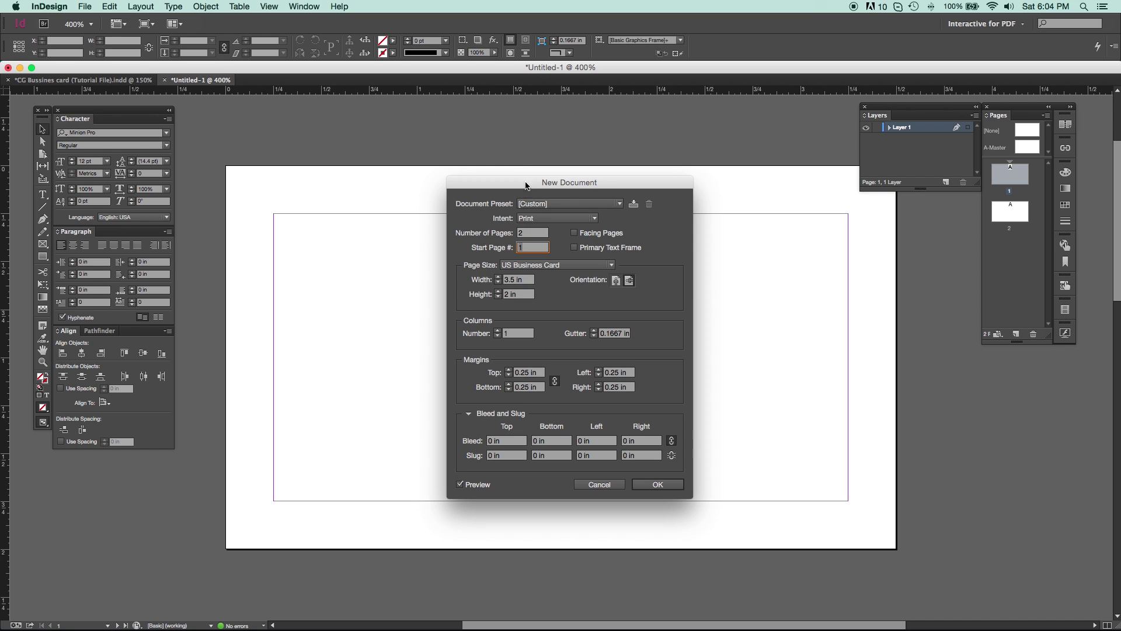
pyautogui.click(505, 441)
pyautogui.write('1')
pyautogui.click(562, 442)
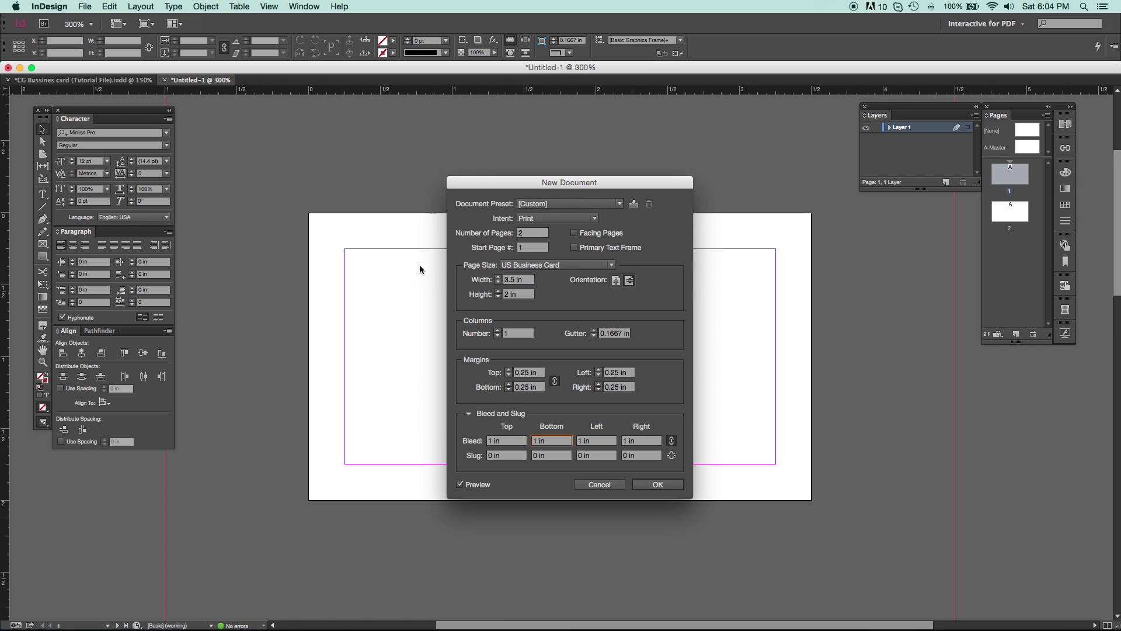
pyautogui.click(517, 441)
pyautogui.write('0.1')
pyautogui.press('Return')
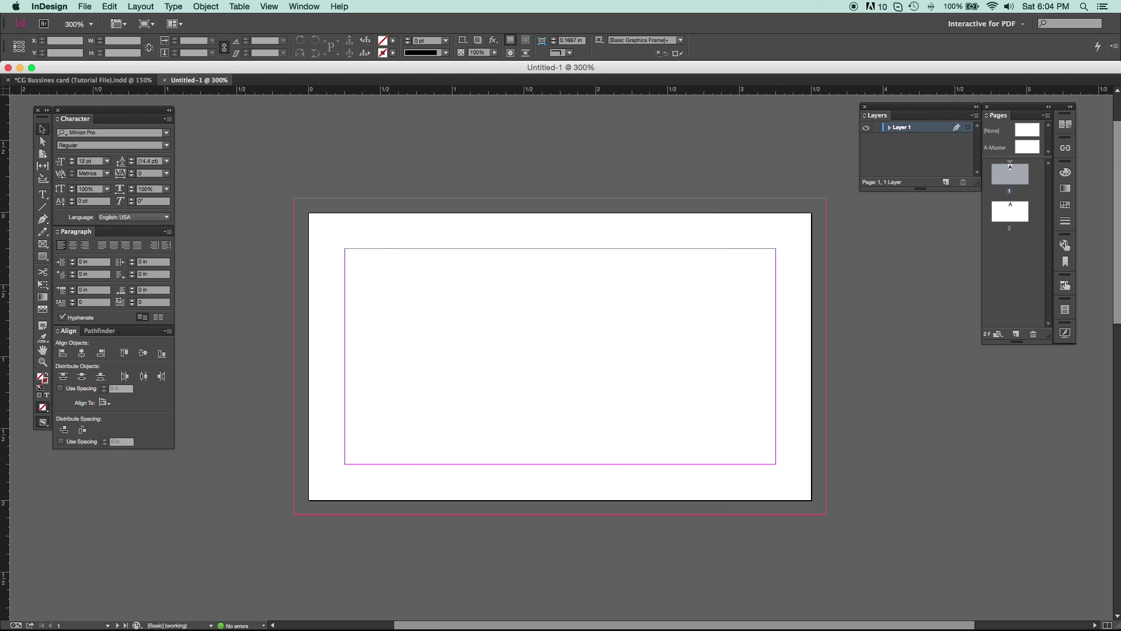
pyautogui.press('super+equal')
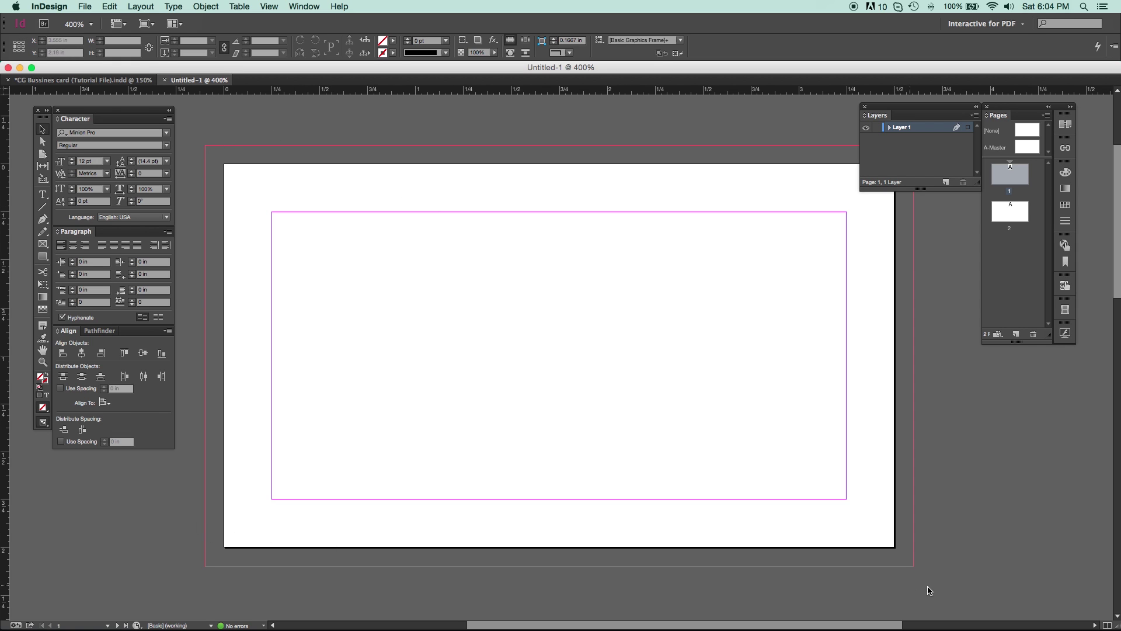
# Review the page size and bleed values in the document setup and cancel without changes.
pyautogui.click(86, 6)
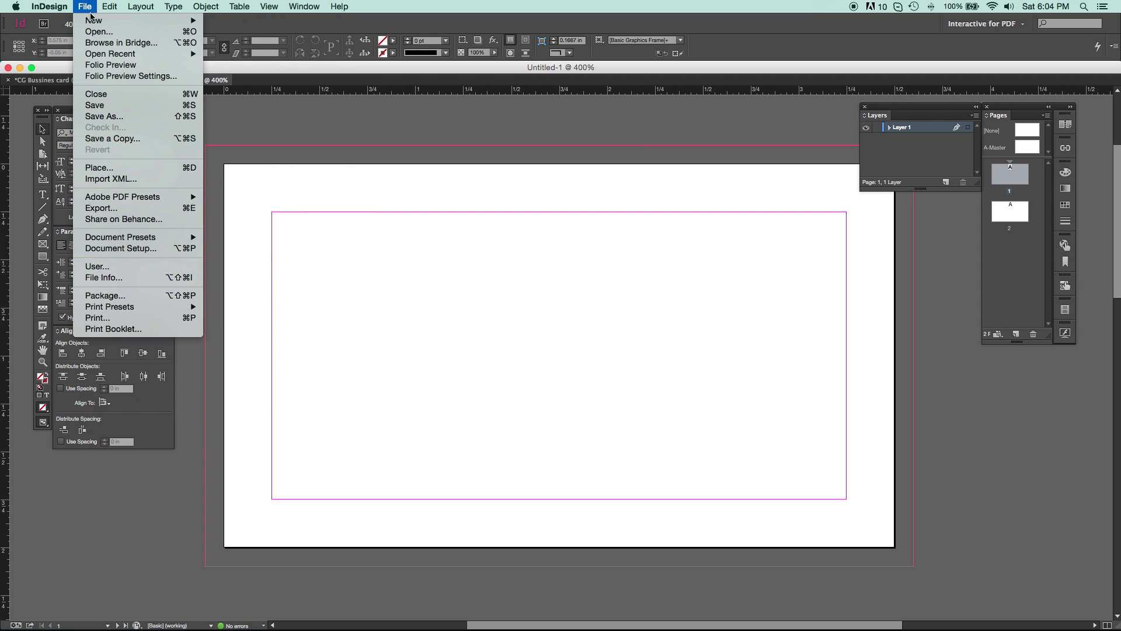
pyautogui.moveTo(107, 3)
pyautogui.click(121, 248)
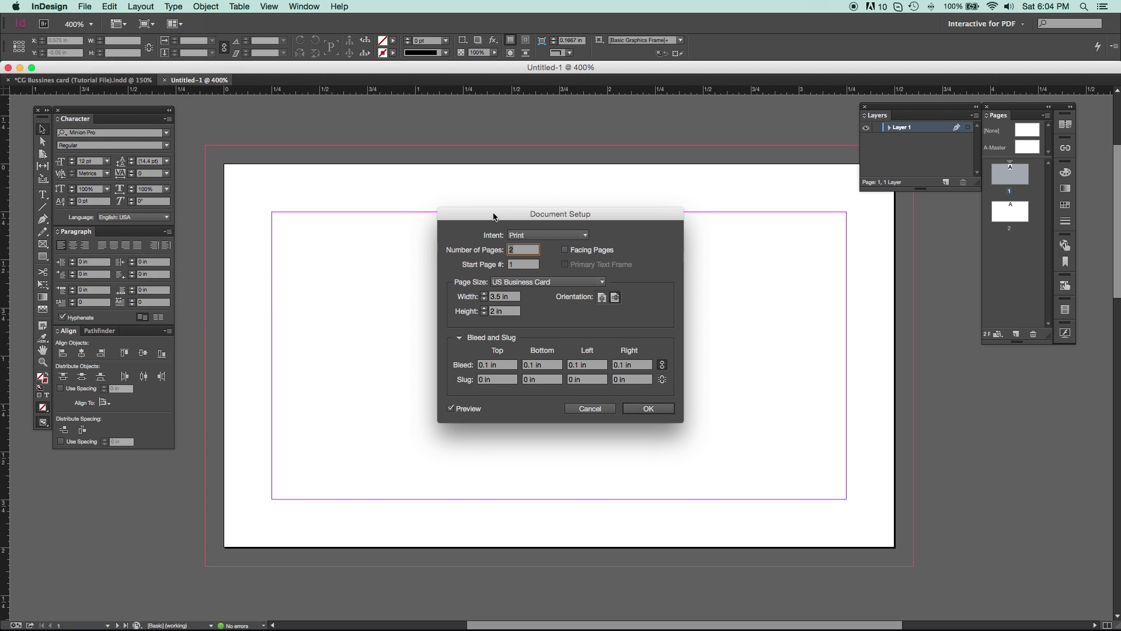
pyautogui.moveTo(494, 216); pyautogui.dragTo(498, 258)
pyautogui.click(594, 451)
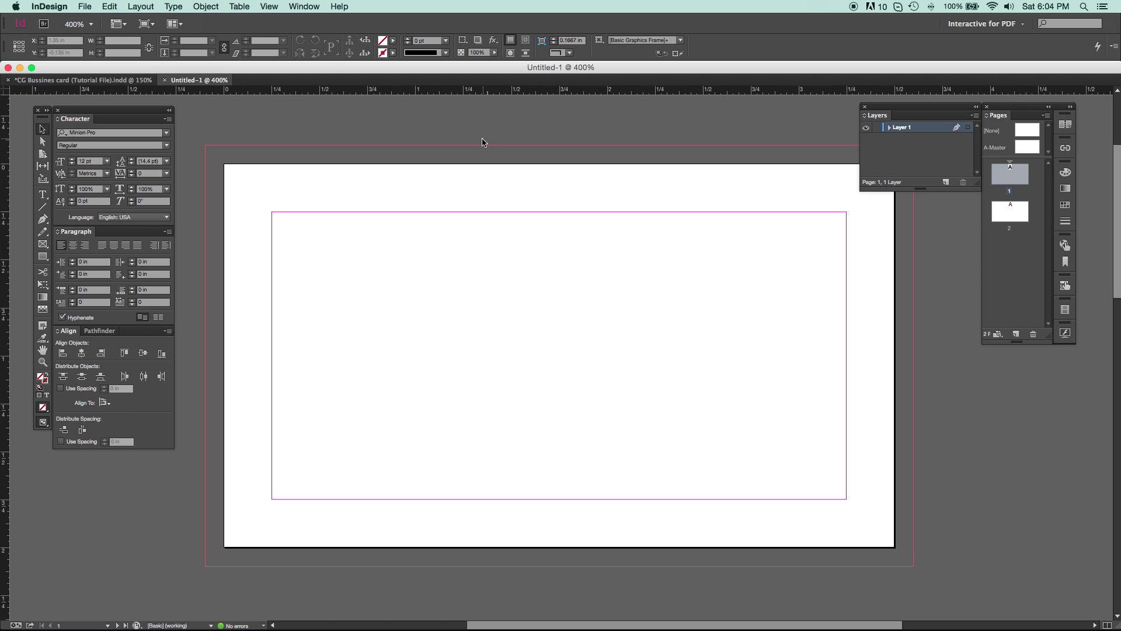
# Reopen the document setup, examine the slug settings and close it with the values as they are.
pyautogui.click(85, 7)
pyautogui.click(156, 249)
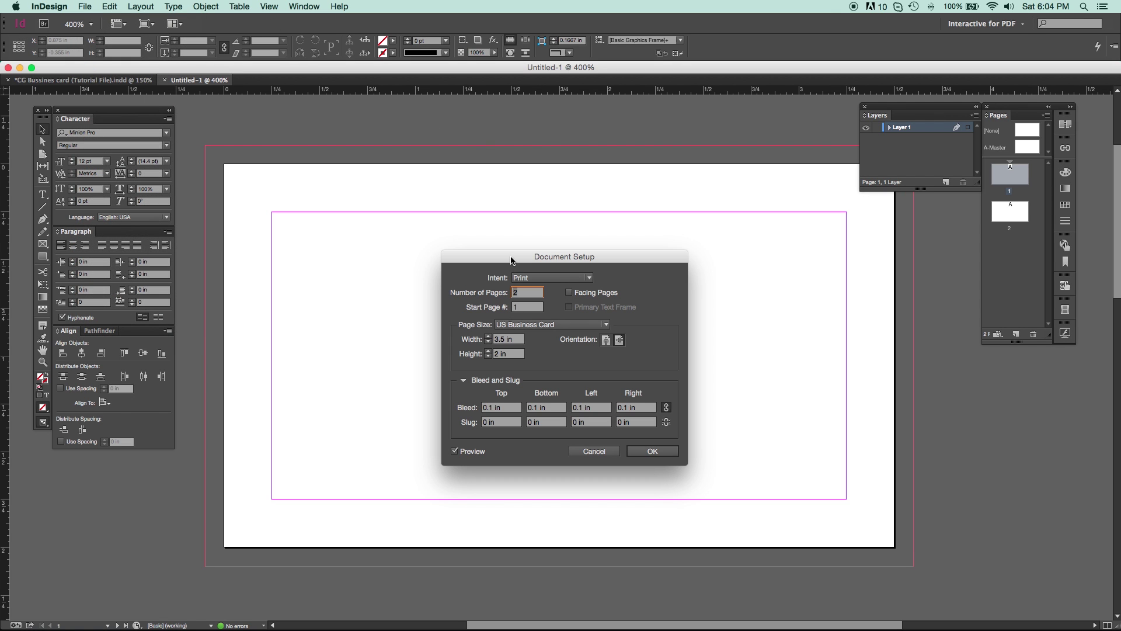
pyautogui.click(507, 421)
pyautogui.click(554, 423)
pyautogui.click(506, 423)
pyautogui.click(508, 422)
pyautogui.click(661, 454)
# Examine both blank business card pages with their margin and bleed guides.
pyautogui.press('super+minus')
pyautogui.press('super+minus')
pyautogui.press('super+minus')
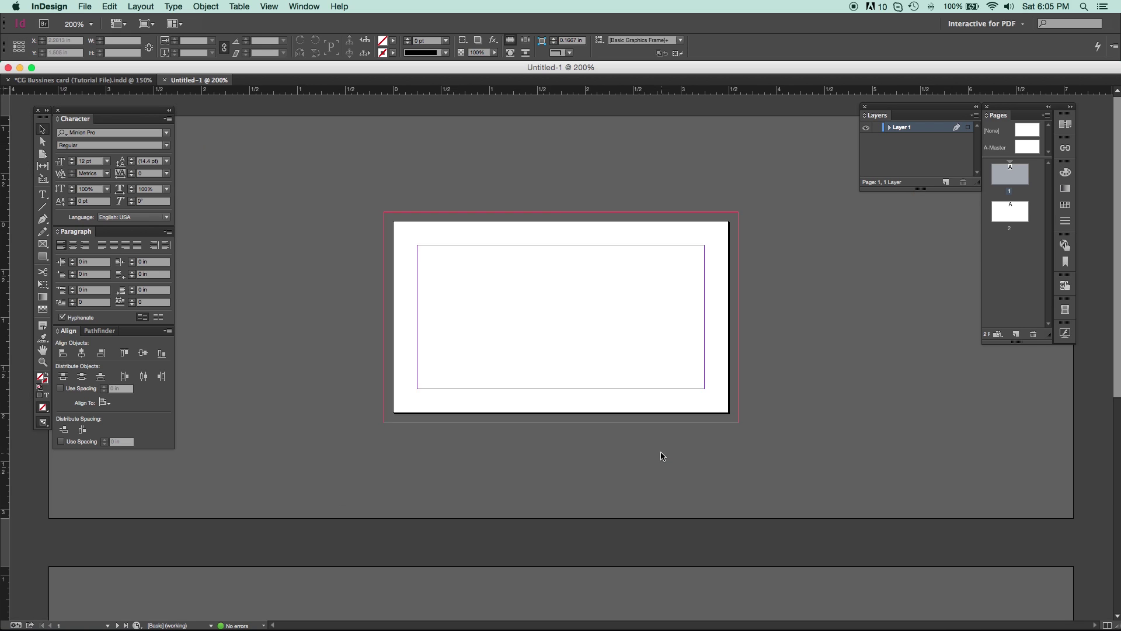
pyautogui.scroll(-3, 662, 456)
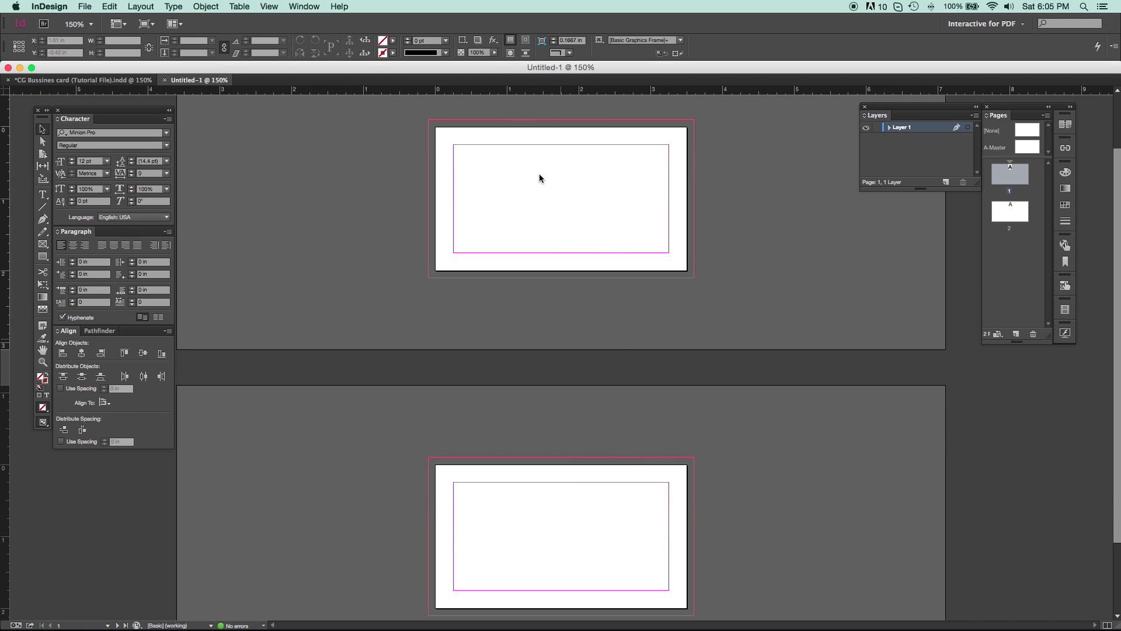
pyautogui.scroll(3, 565, 469)
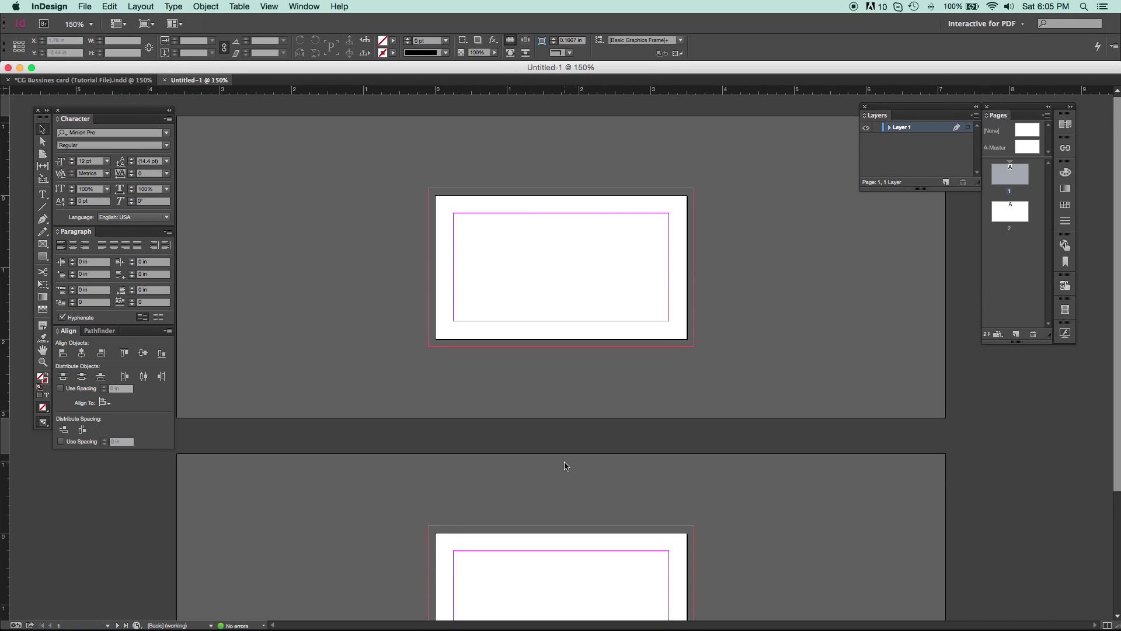
pyautogui.press('super+equal')
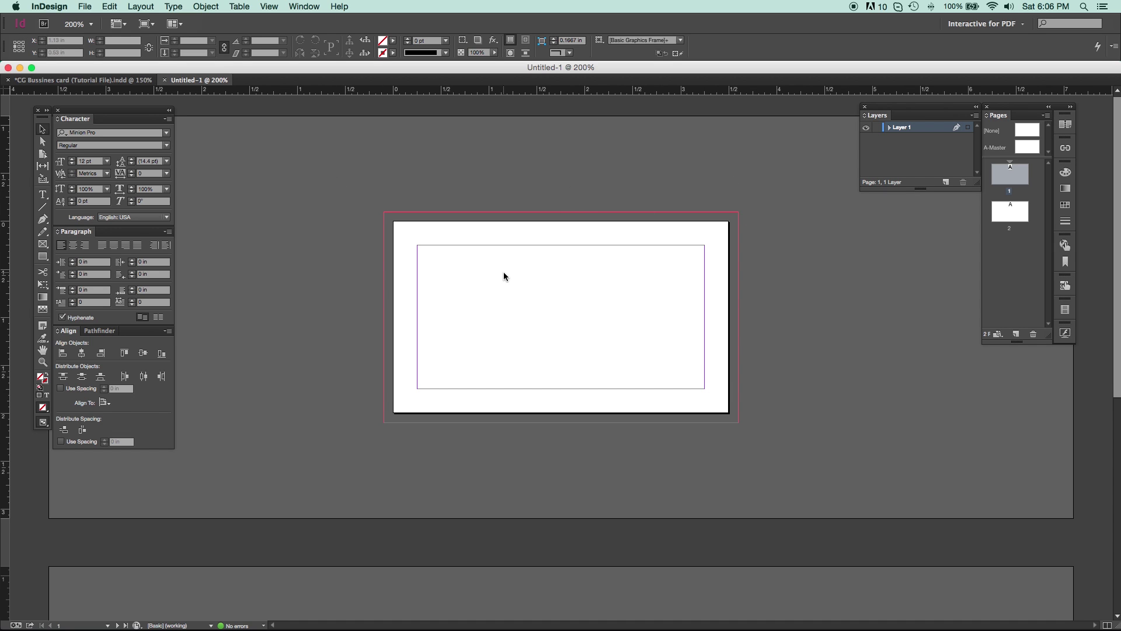
# Compare the finished business card in the tutorial file with the blank pages of the new document.
pyautogui.scroll(-1, 506, 274)
pyautogui.click(111, 84)
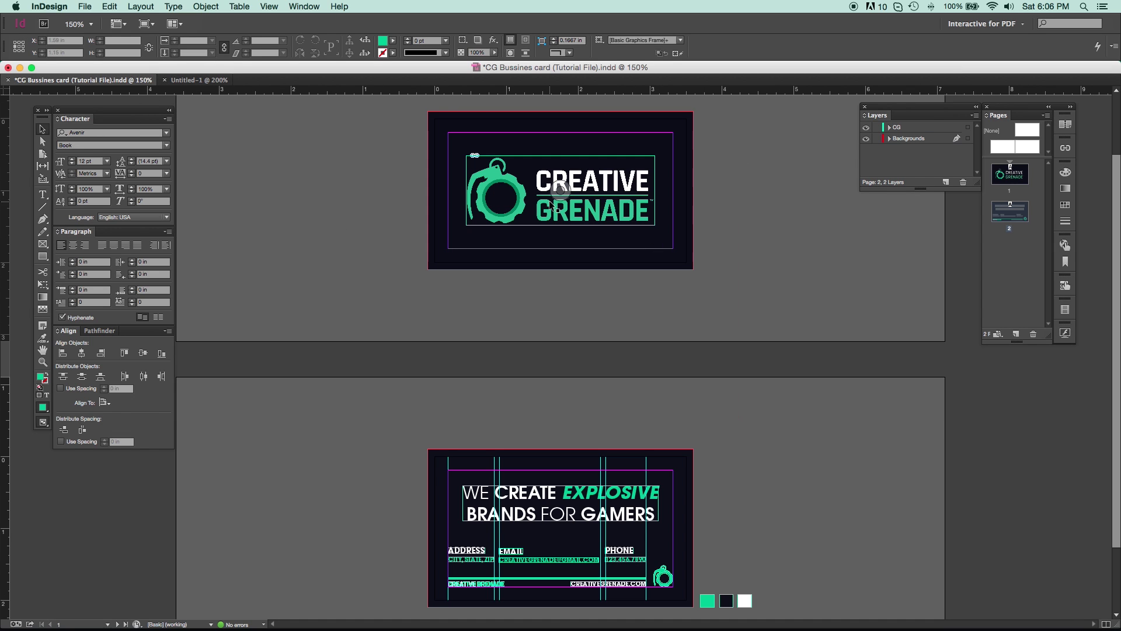
pyautogui.press('w')
pyautogui.press('w')
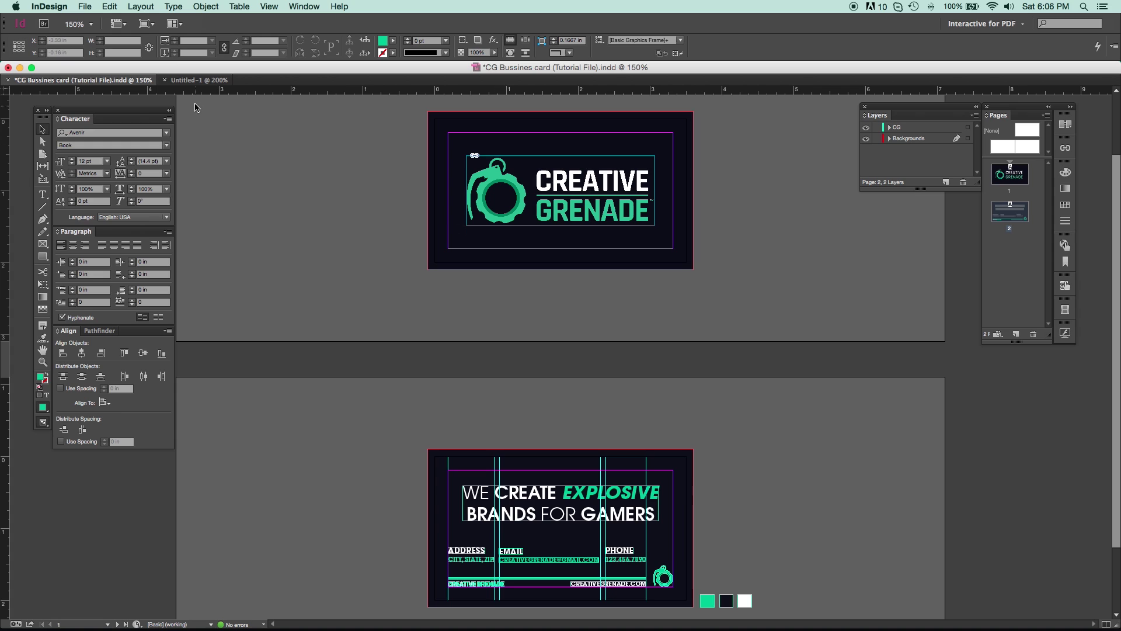
pyautogui.click(198, 80)
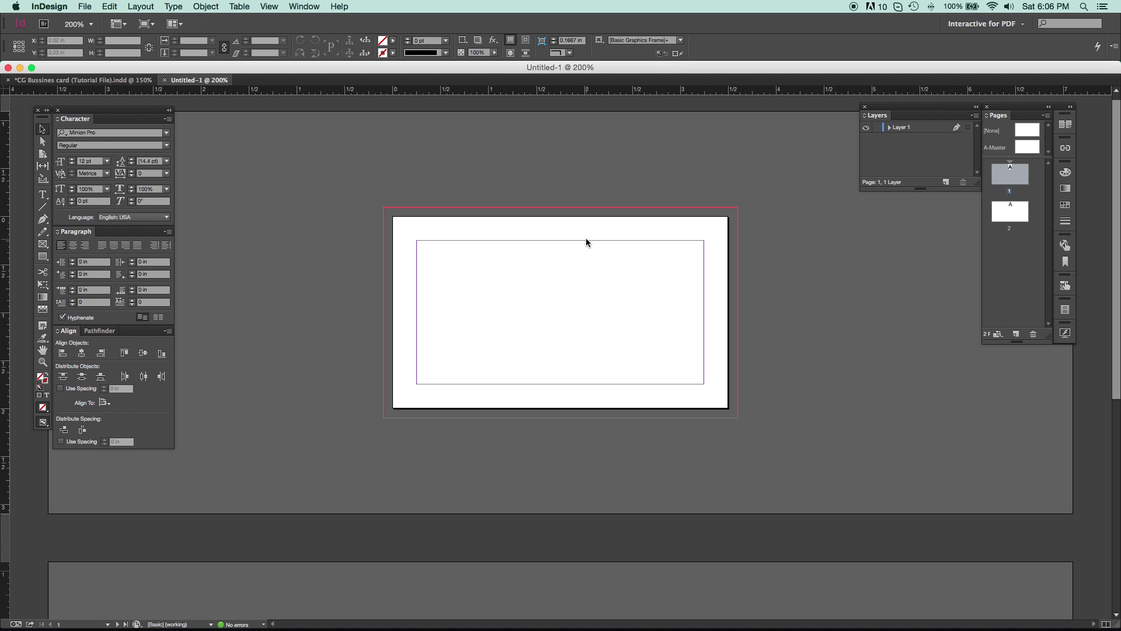
pyautogui.scroll(-10, 586, 243)
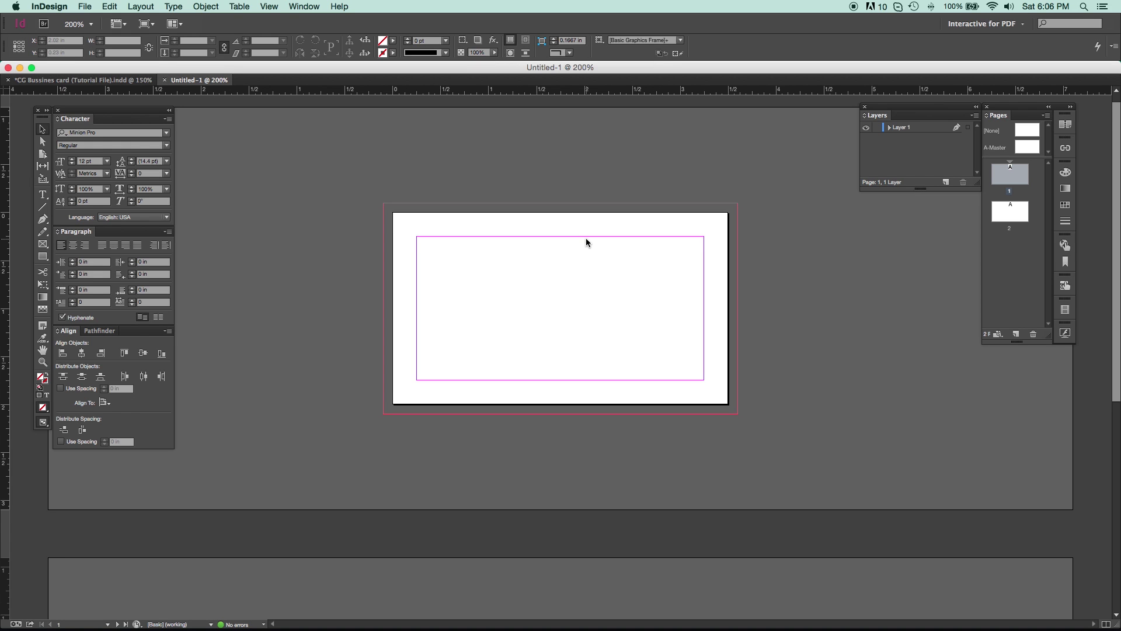
pyautogui.scroll(10, 586, 243)
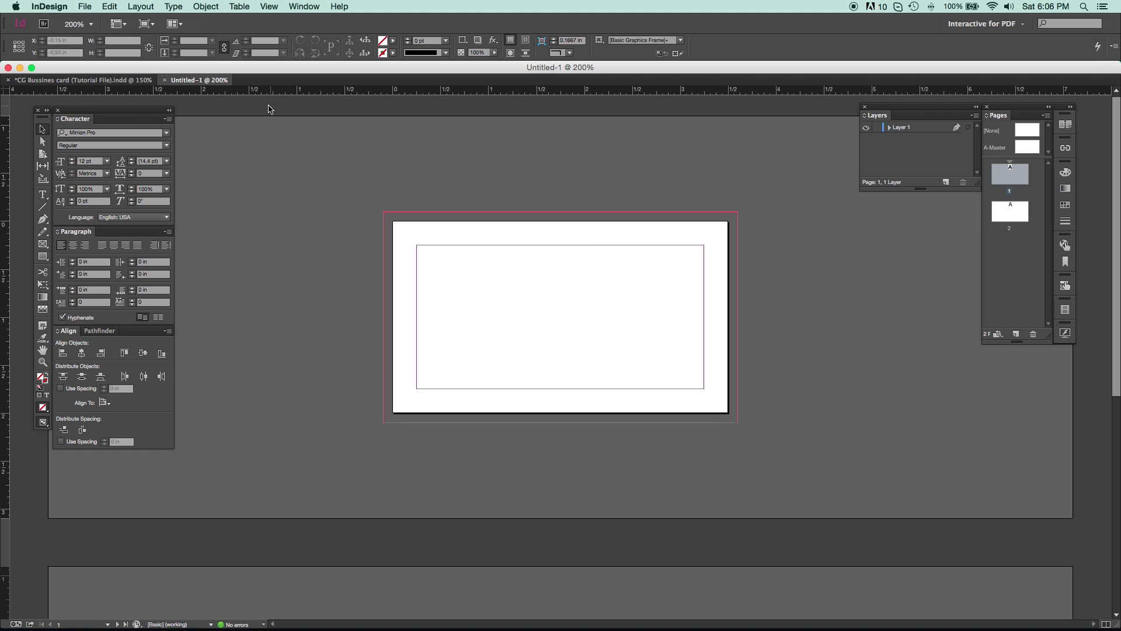
pyautogui.click(93, 82)
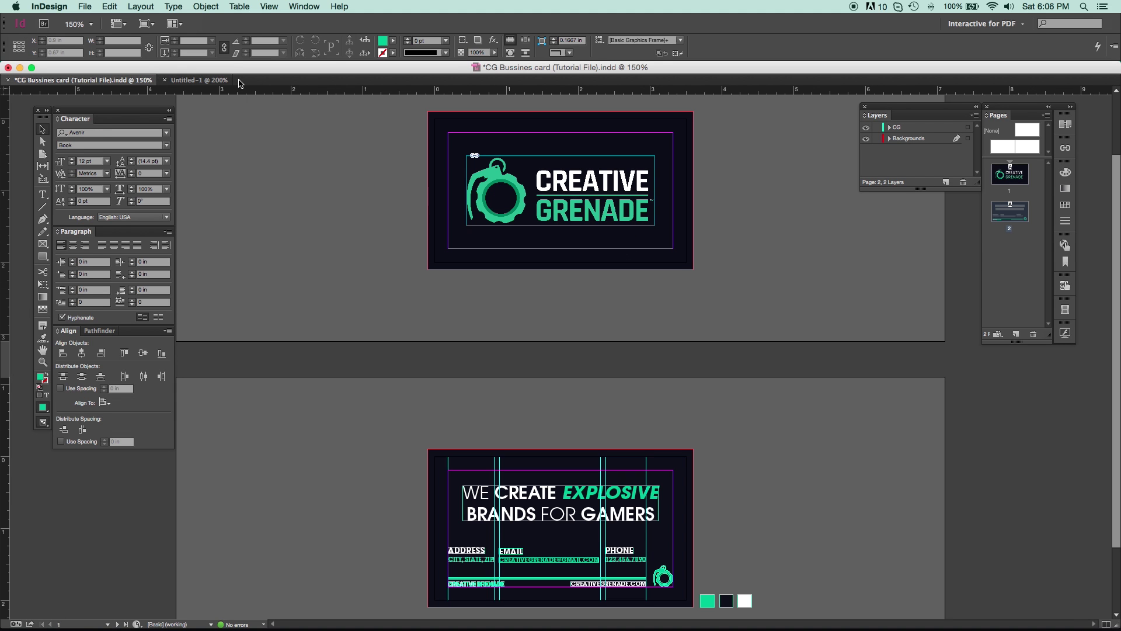
pyautogui.click(201, 80)
# Switch to Acrobat and examine the printer's marks on both pages of the business card PDF.
pyautogui.moveTo(231, 628)
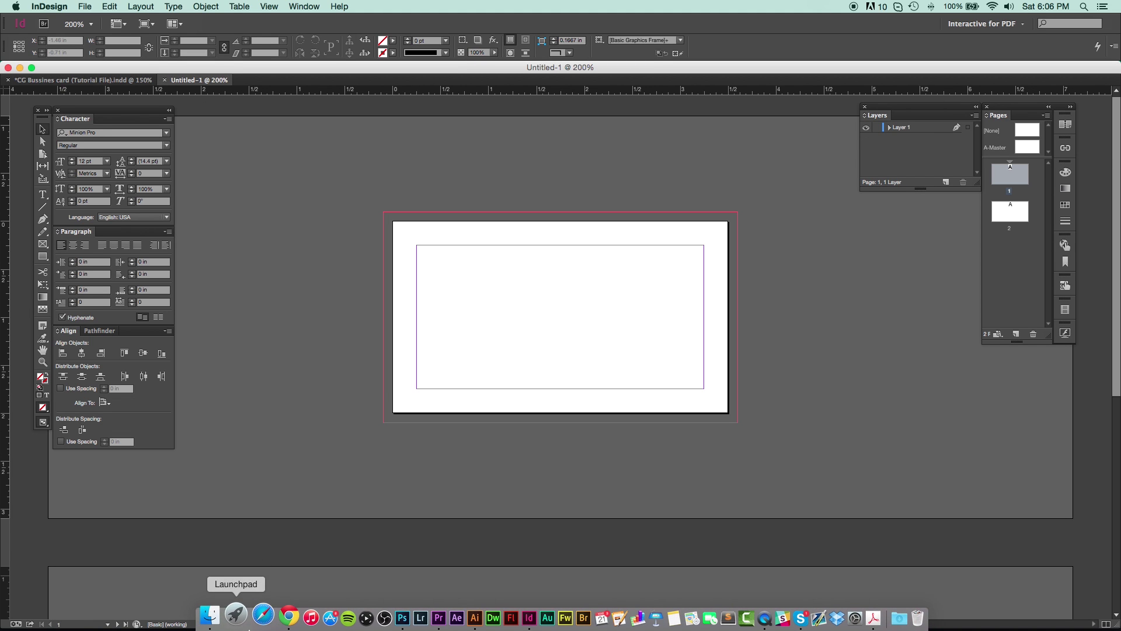
pyautogui.click(851, 616)
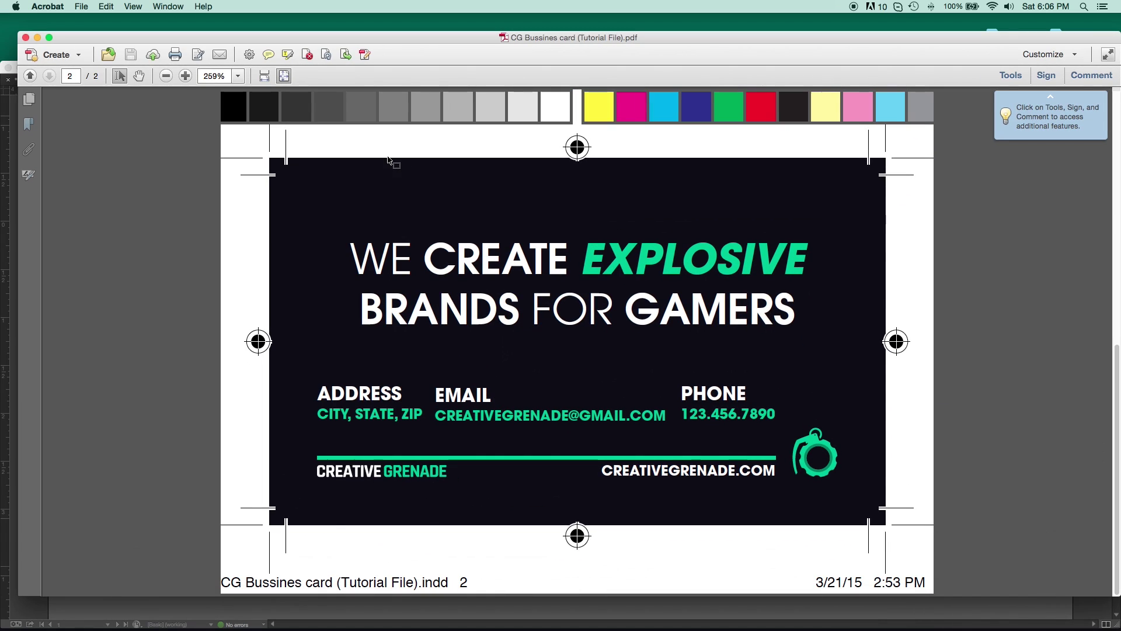
pyautogui.scroll(3, 448, 262)
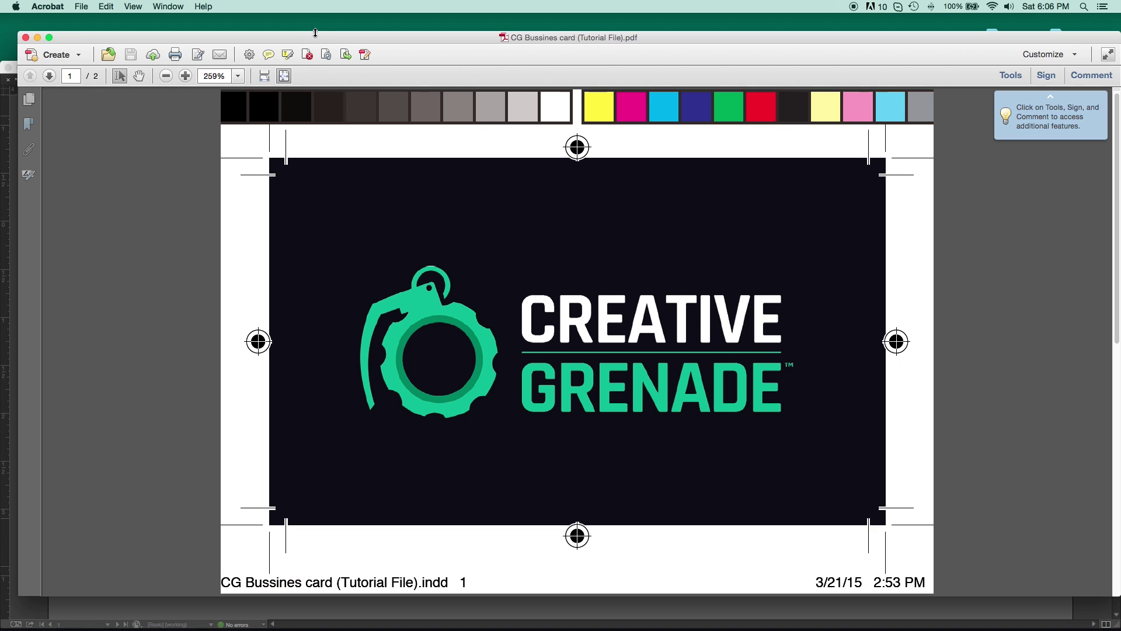
pyautogui.moveTo(314, 38); pyautogui.dragTo(303, 27)
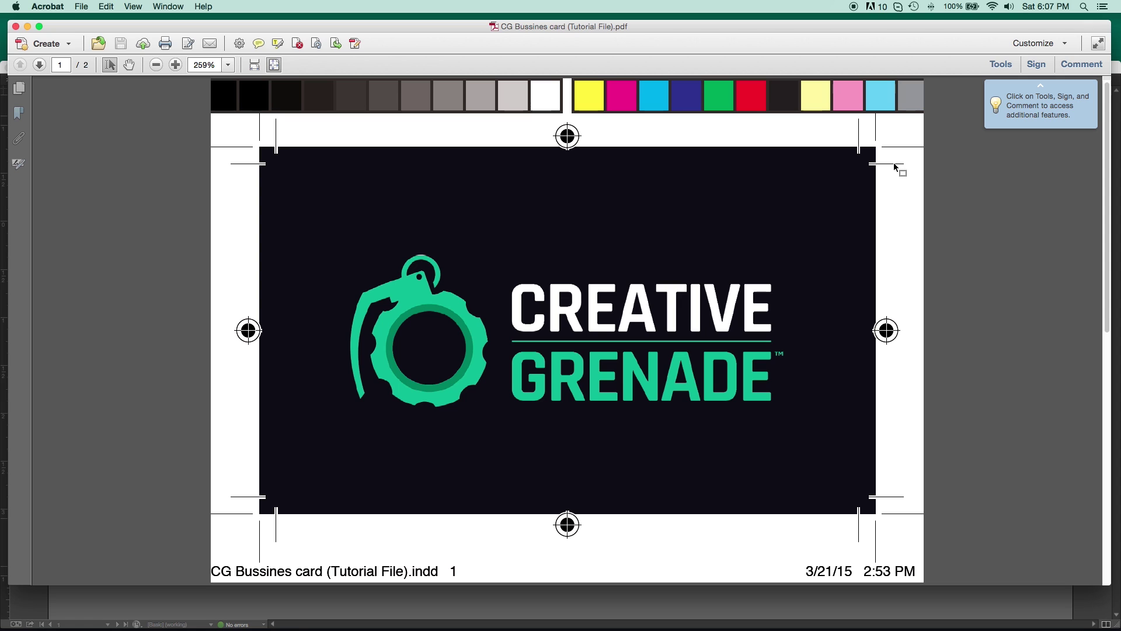
pyautogui.scroll(-2, 894, 167)
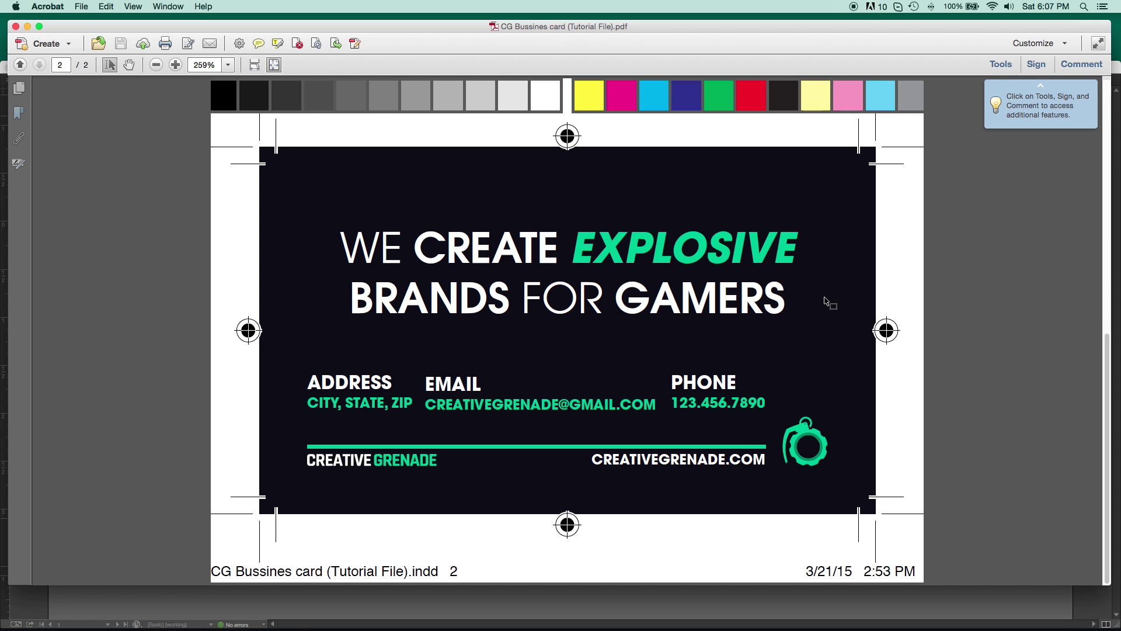
pyautogui.scroll(2, 829, 301)
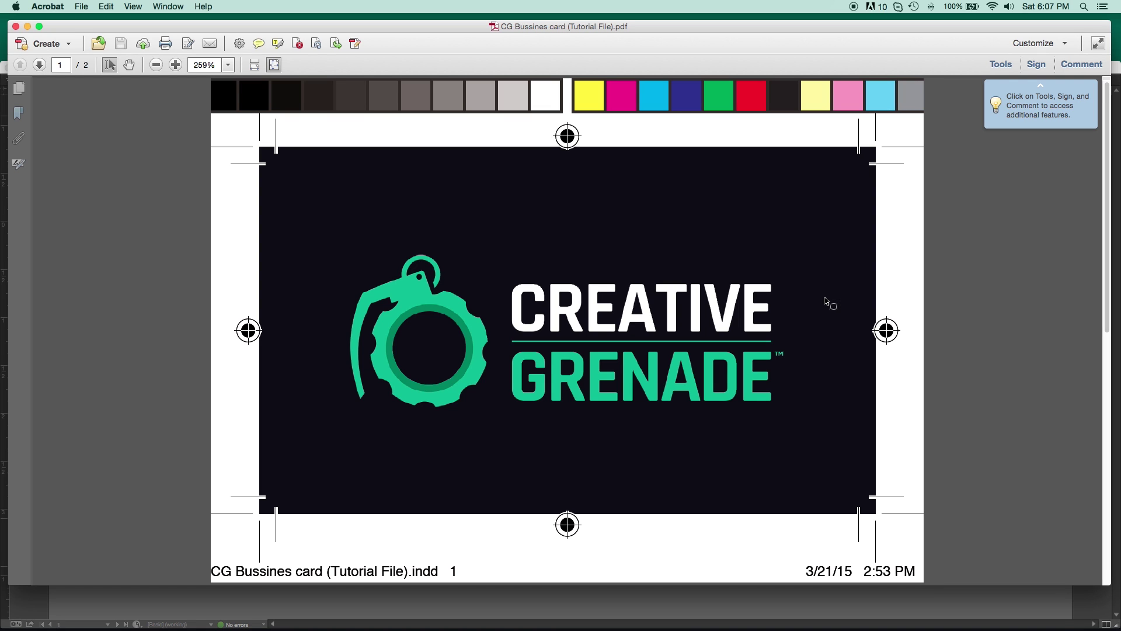
pyautogui.click(27, 27)
# Return to the CG Bussines card tutorial file in InDesign and show its pages in preview mode.
pyautogui.click(102, 78)
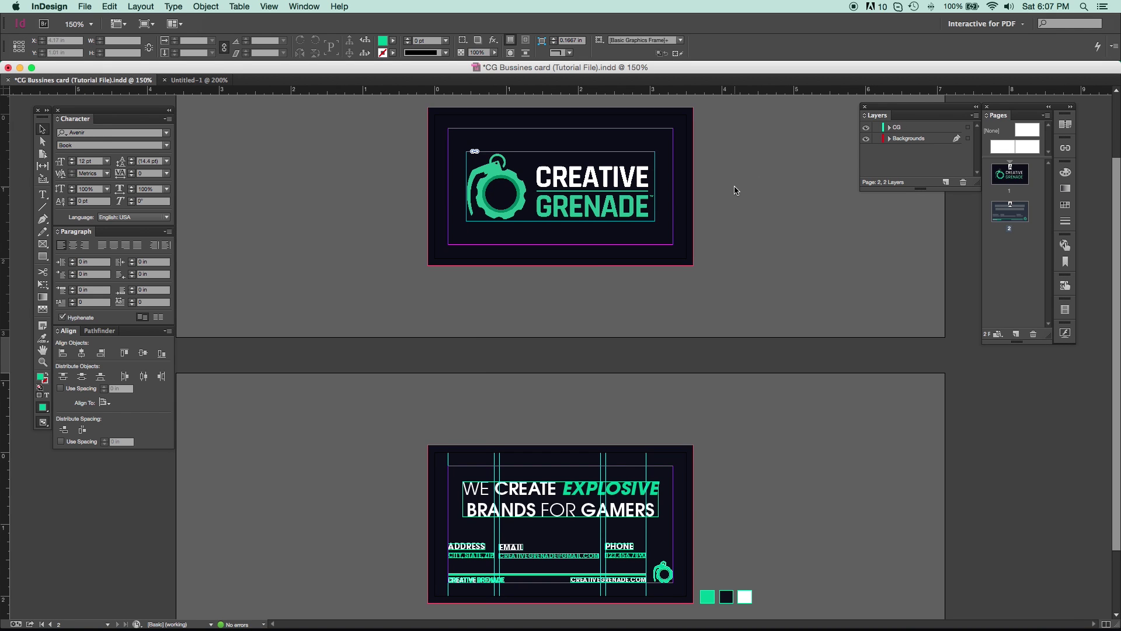
pyautogui.press('w')
pyautogui.scroll(-1, 707, 320)
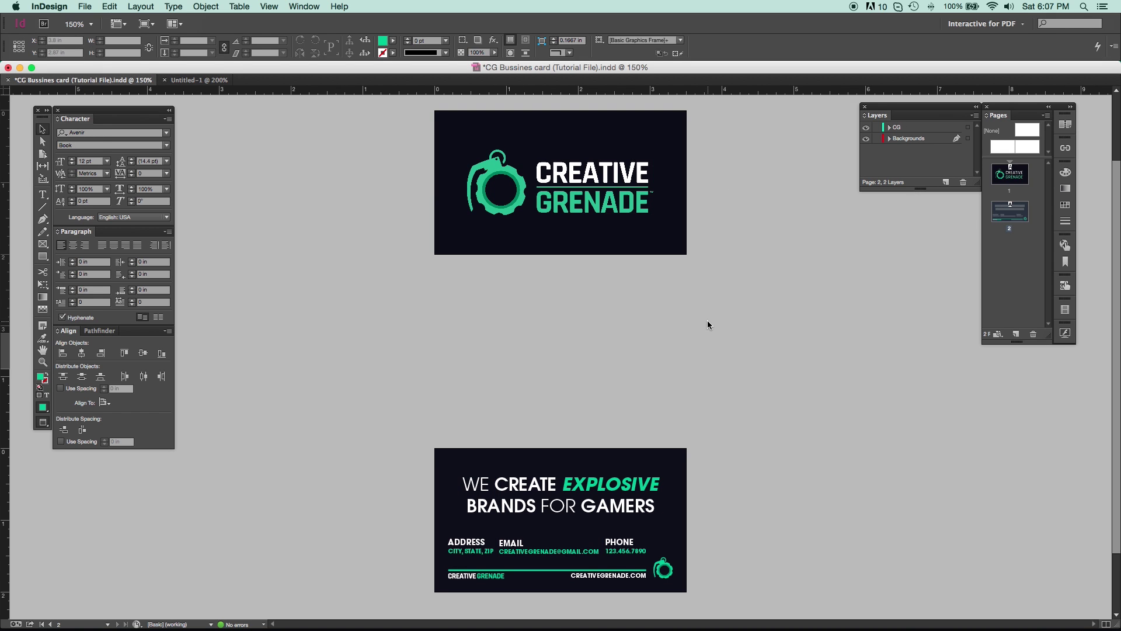
# Start printing the business card file with the Canon iR-ADV C5200s-B2 PSV1.0US printer, leaving blank pages out.
pyautogui.click(85, 6)
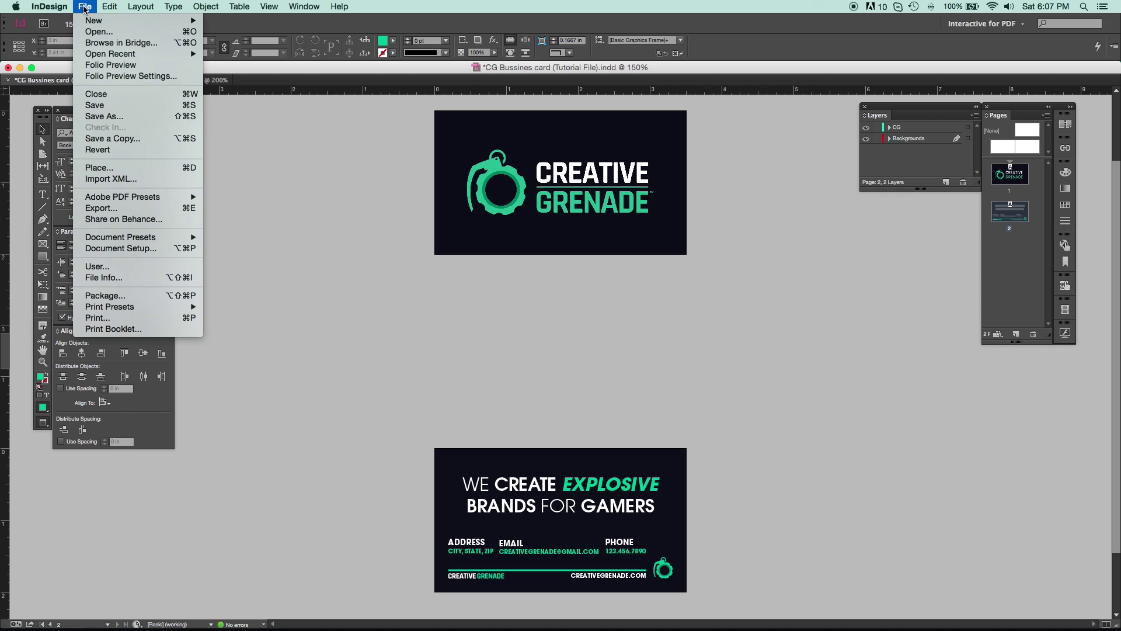
pyautogui.click(122, 318)
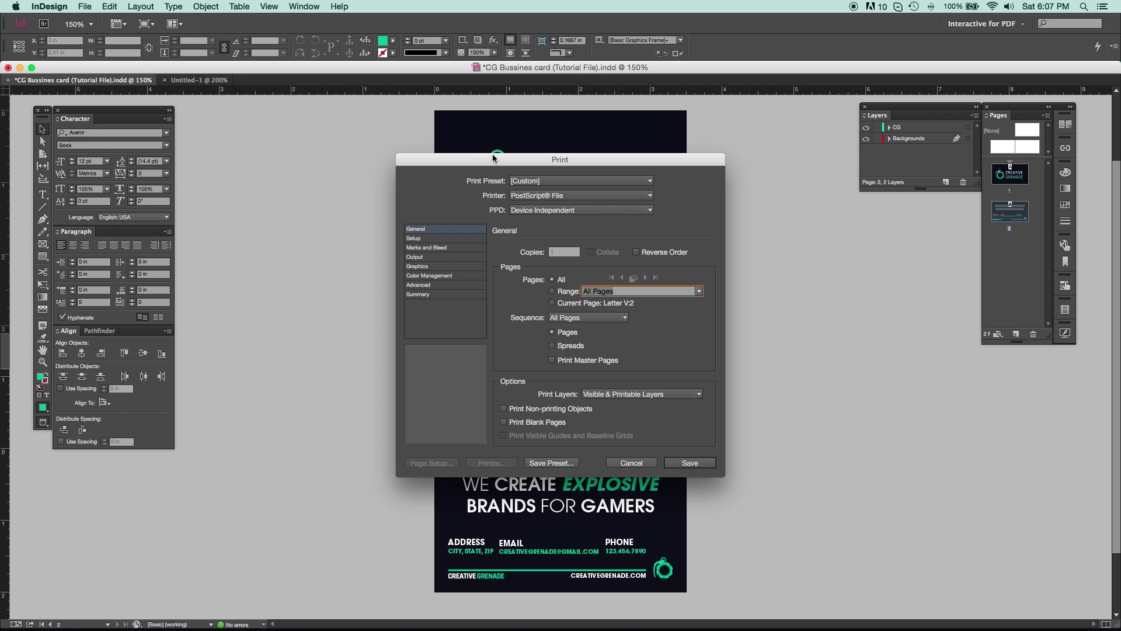
pyautogui.moveTo(493, 158); pyautogui.dragTo(489, 180)
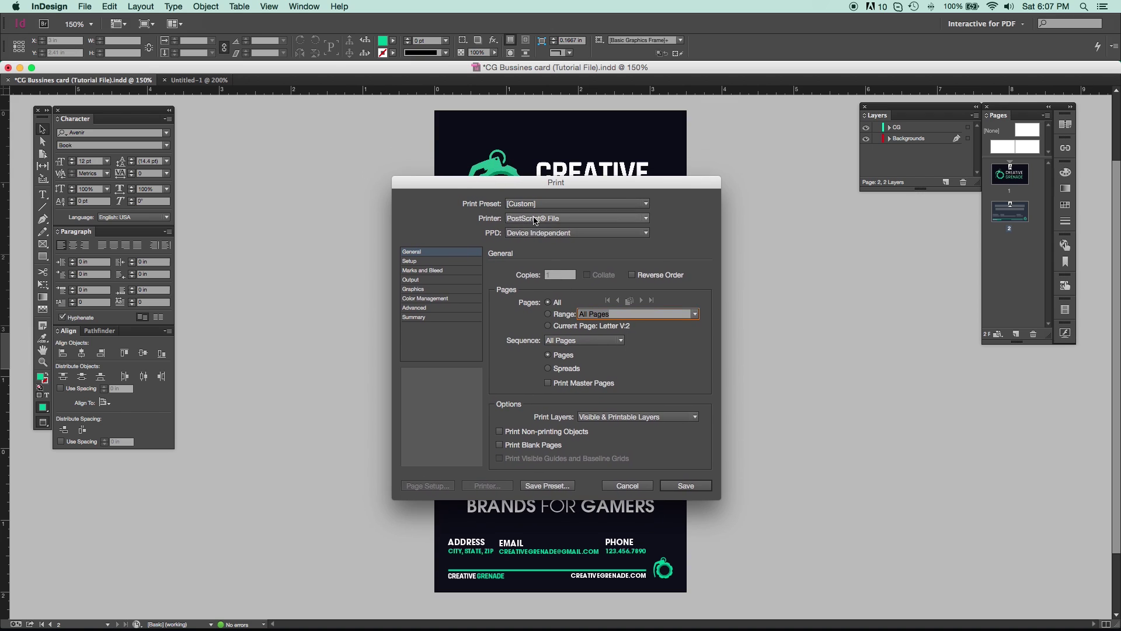
pyautogui.click(534, 221)
pyautogui.click(555, 244)
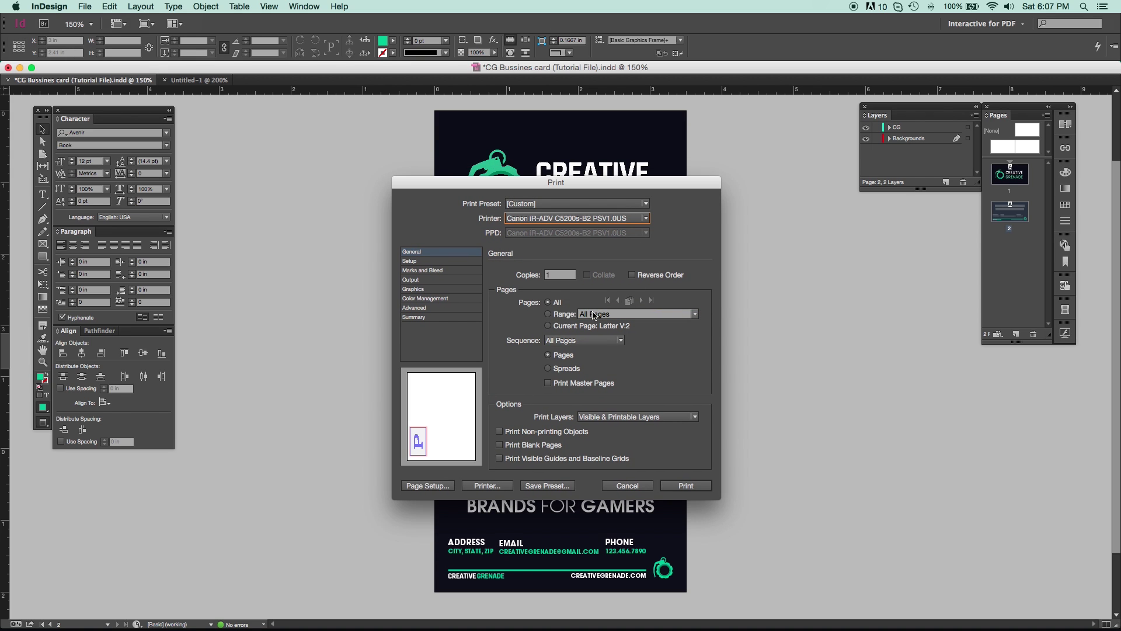
pyautogui.click(500, 446)
pyautogui.click(500, 445)
# Set the print paper size to US Letter and the page position to Centered.
pyautogui.click(439, 261)
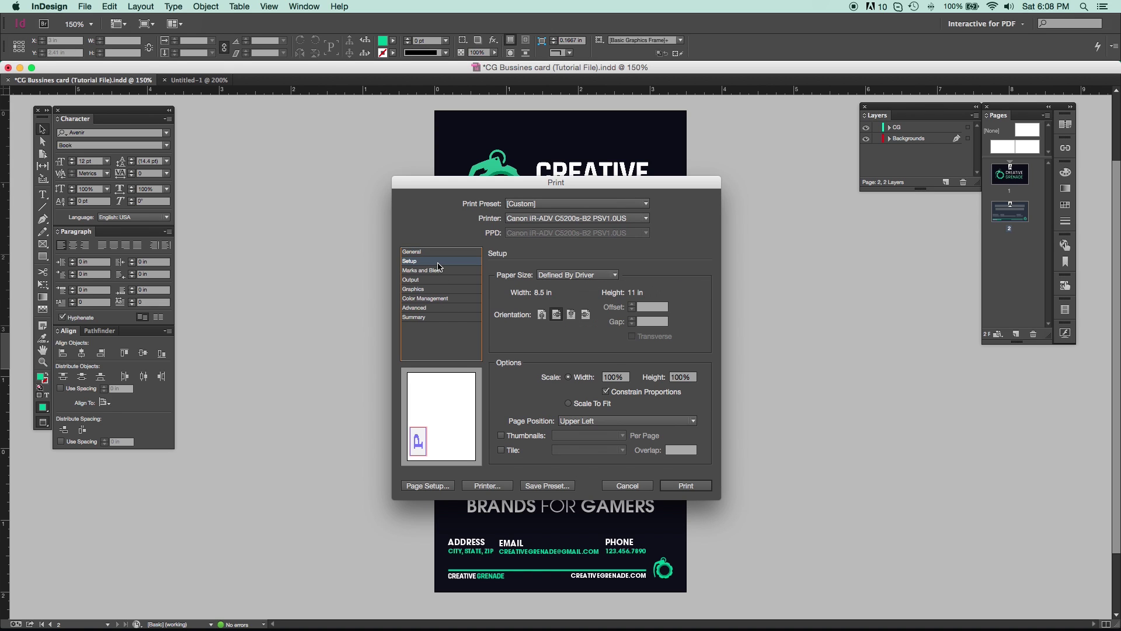
pyautogui.click(575, 274)
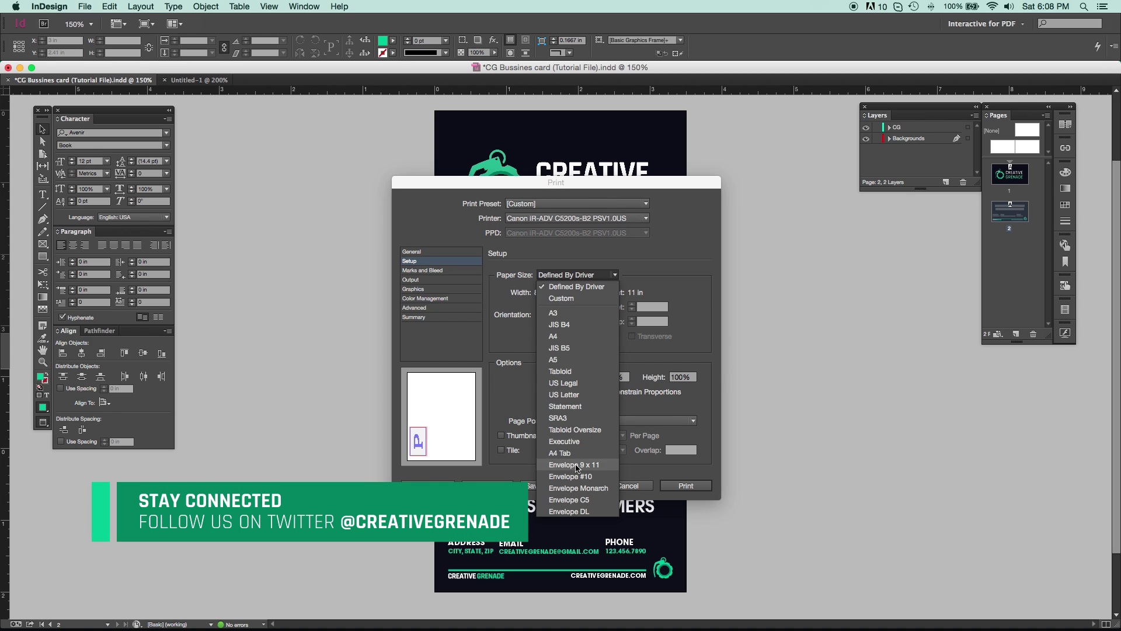
pyautogui.click(575, 395)
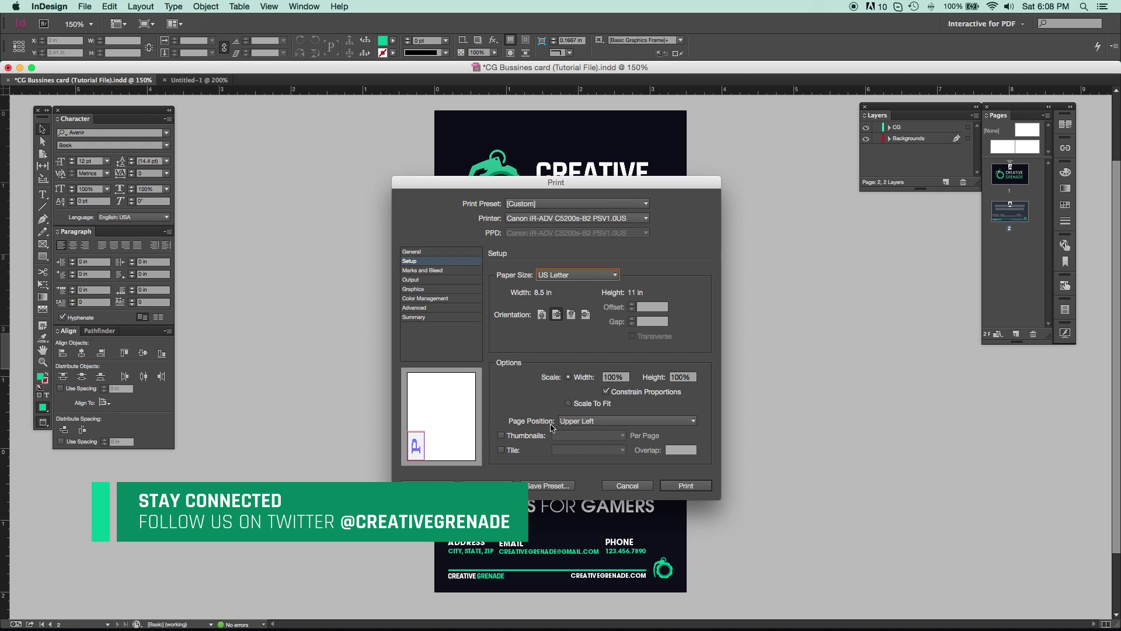
pyautogui.click(574, 422)
pyautogui.click(590, 468)
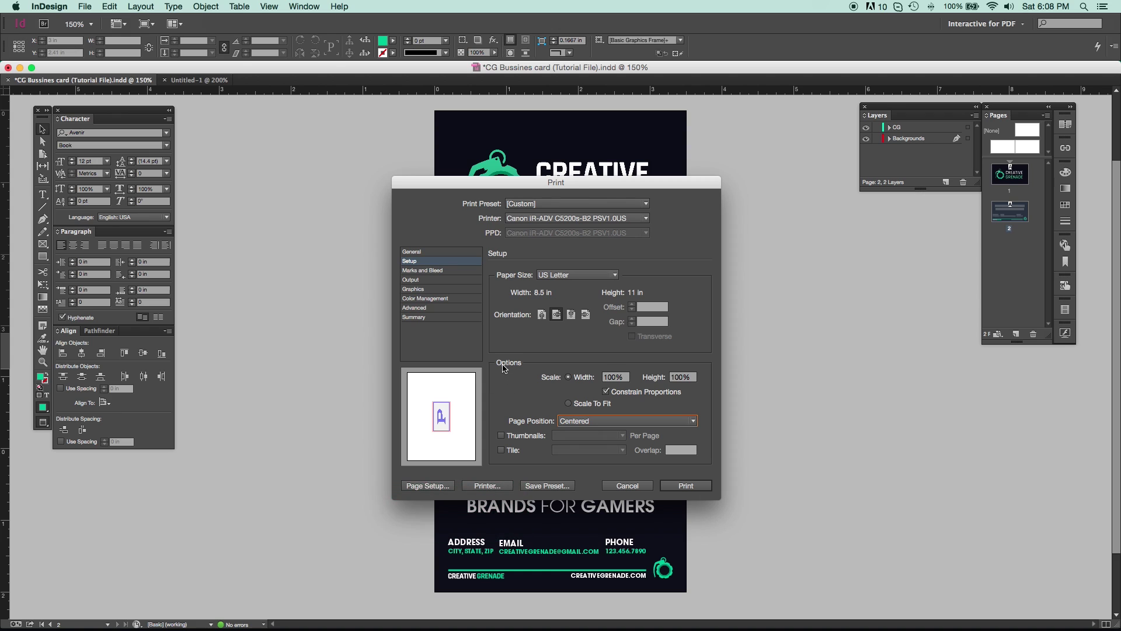
# Turn on all printer's marks and compare them with the marks on the business card PDF in Acrobat.
pyautogui.click(439, 272)
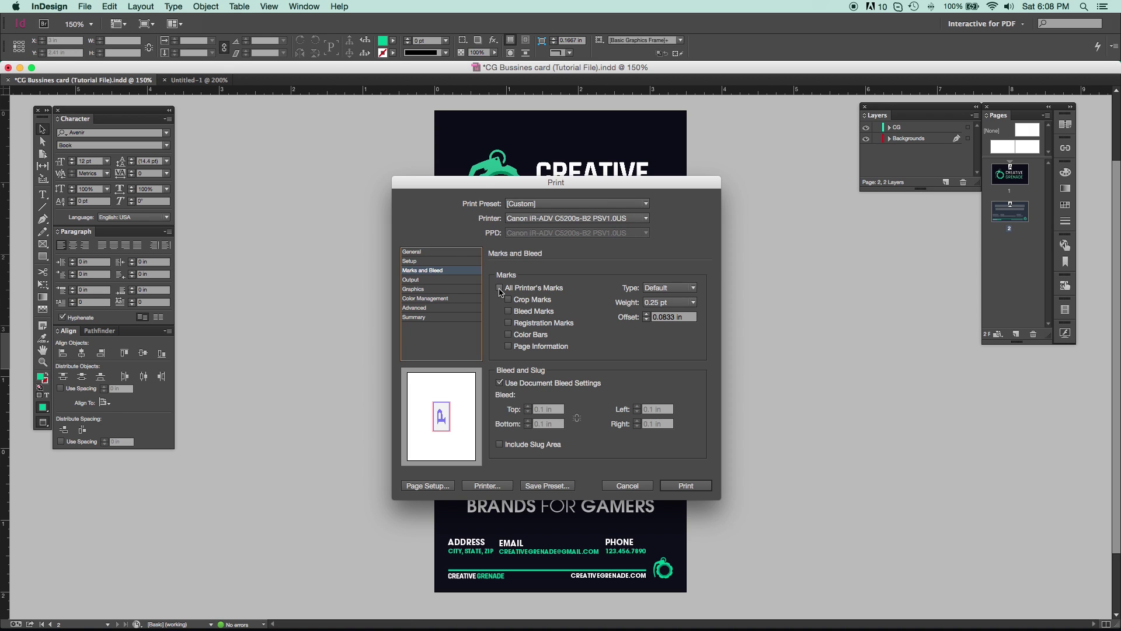
pyautogui.click(499, 288)
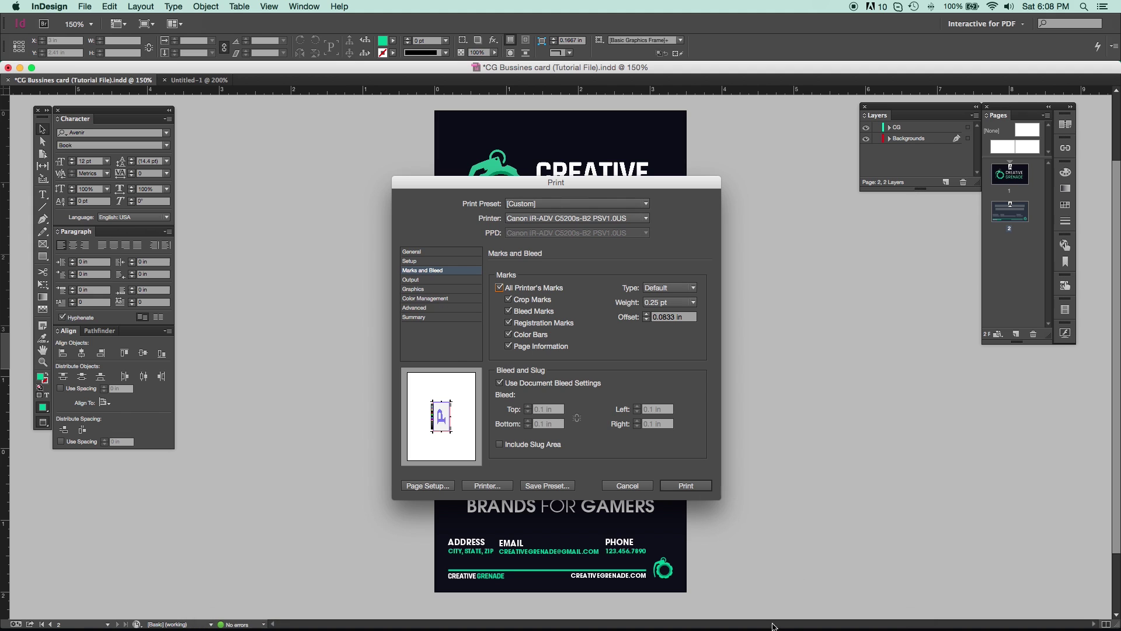
pyautogui.click(858, 615)
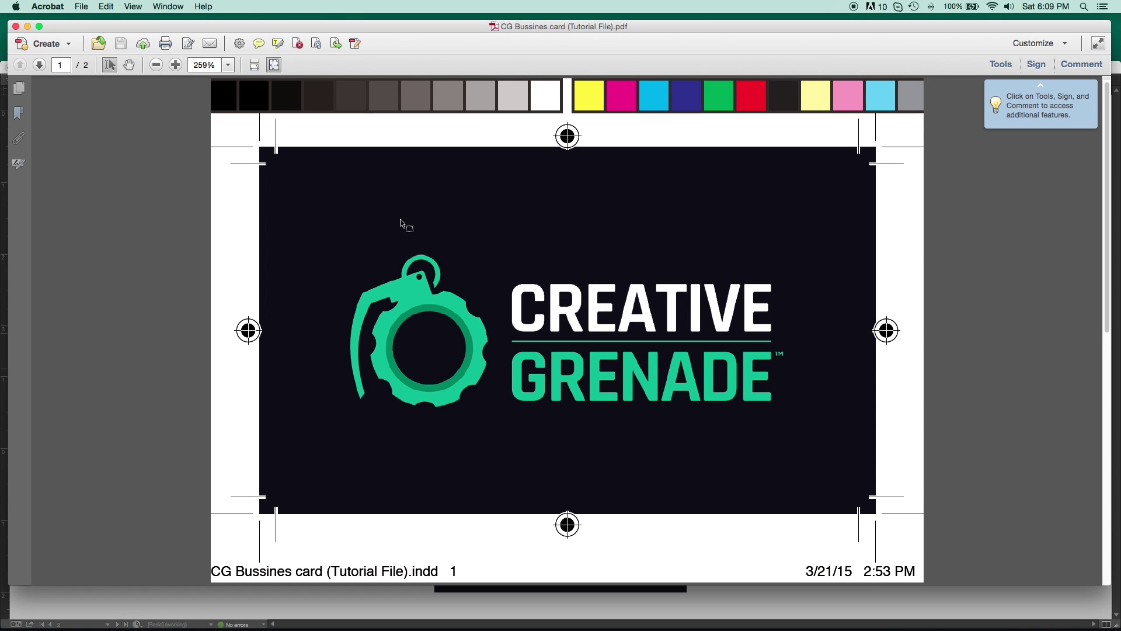
pyautogui.doubleClick(25, 26)
pyautogui.press('super+Tab')
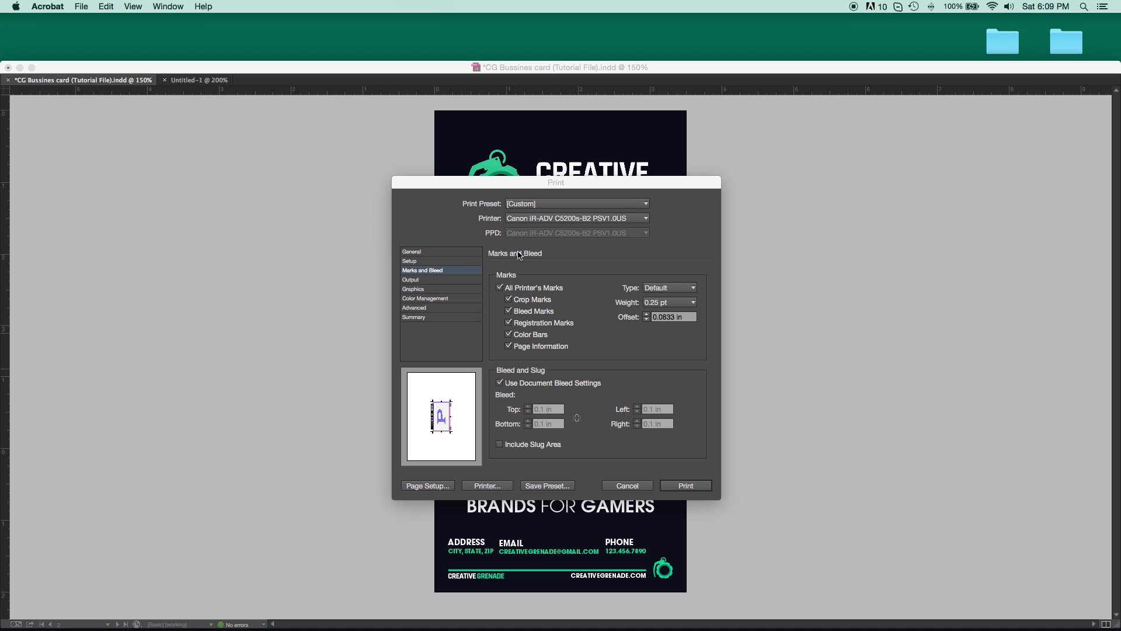
# Exclude the color bars and registration marks from the printed marks.
pyautogui.click(508, 334)
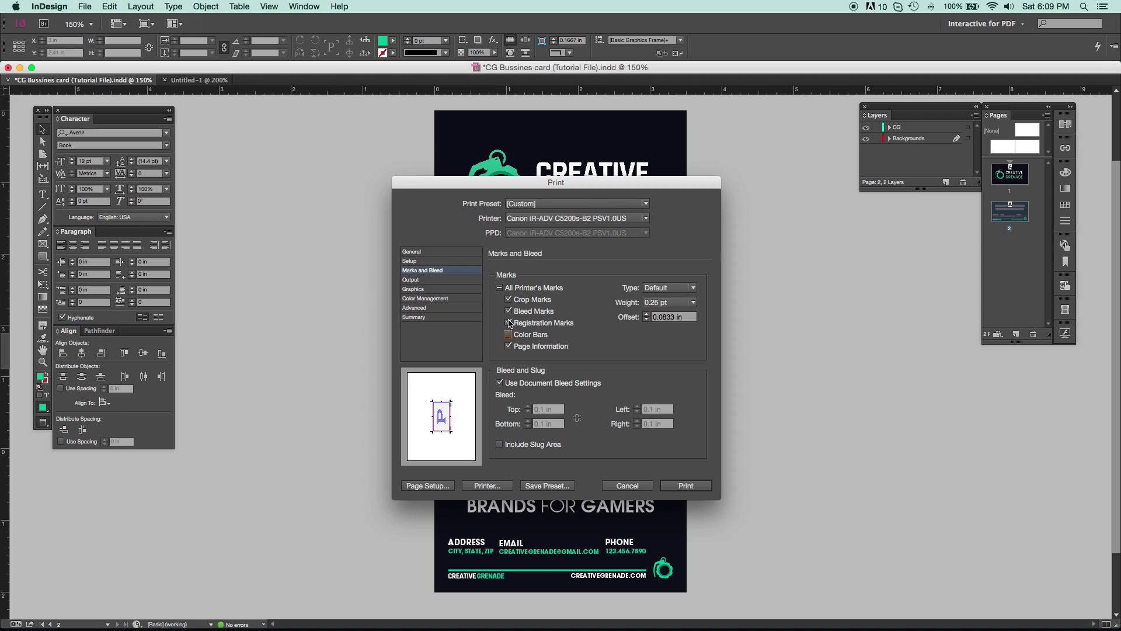
pyautogui.click(508, 322)
# Try printer's mark weights of 0.125 pt and 0.50 pt, and set the weight back to 0.25 pt.
pyautogui.click(655, 302)
pyautogui.click(663, 304)
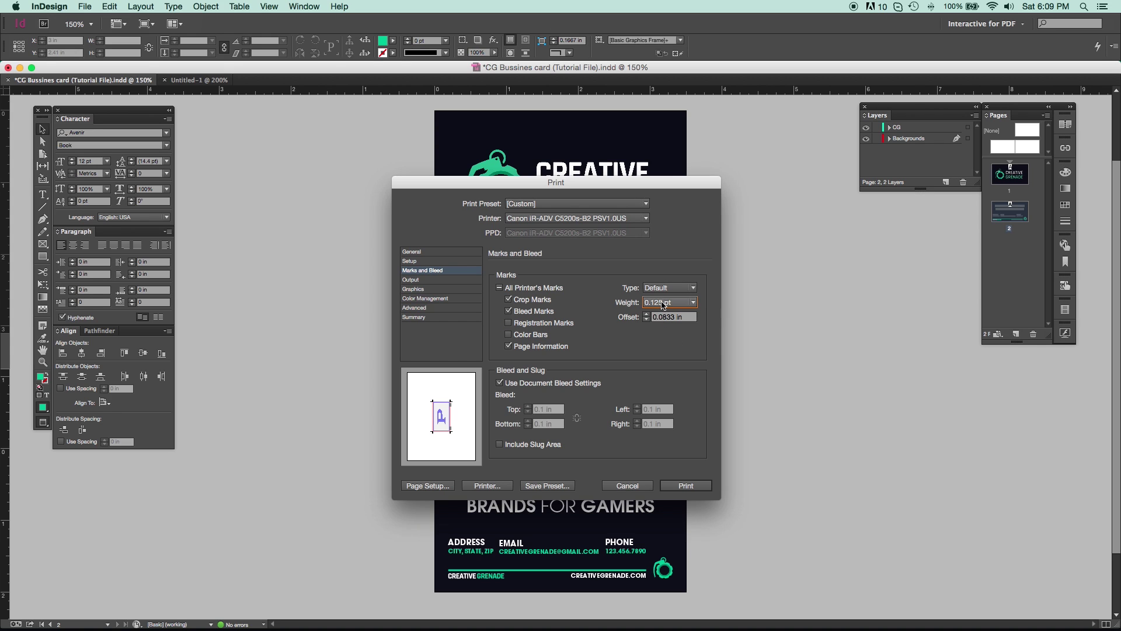
pyautogui.click(665, 303)
pyautogui.click(666, 325)
pyautogui.click(669, 303)
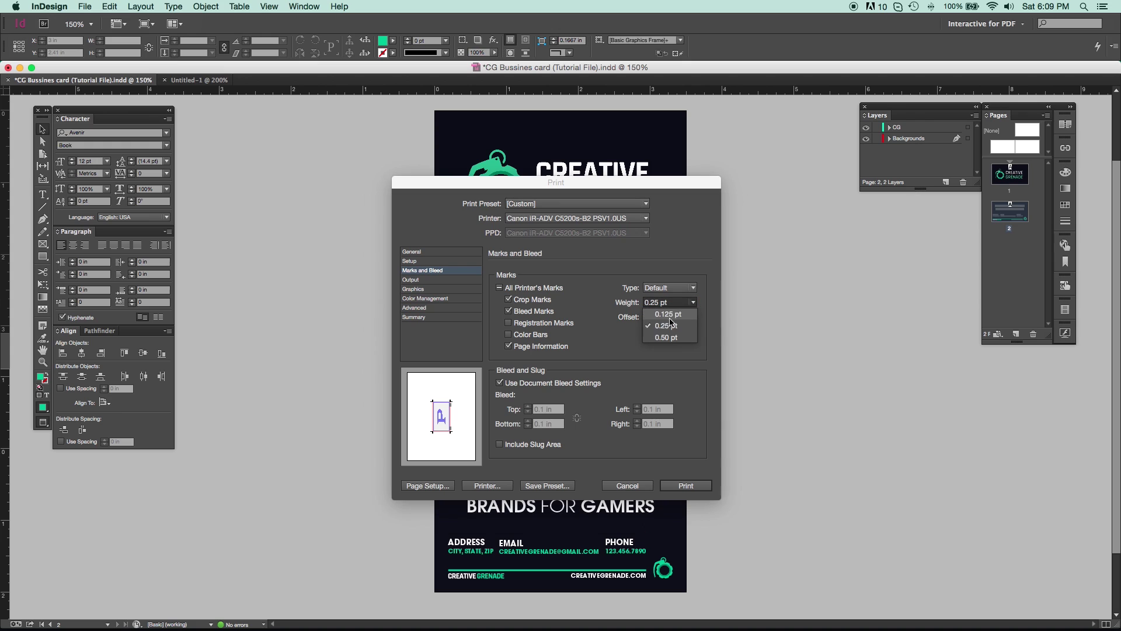
pyautogui.click(672, 335)
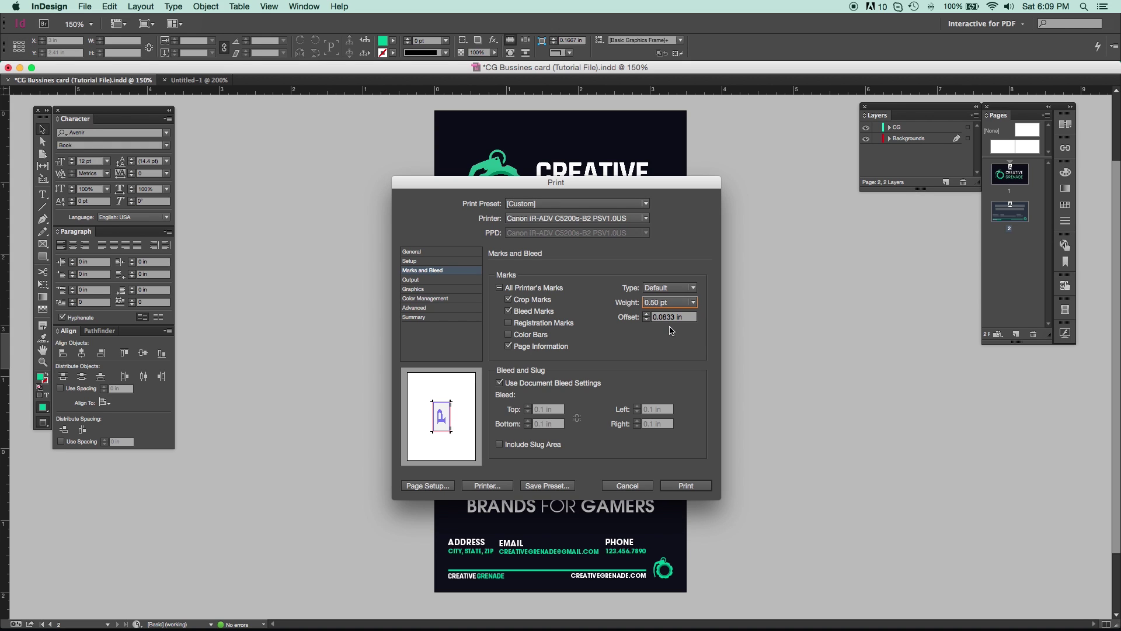
pyautogui.click(664, 302)
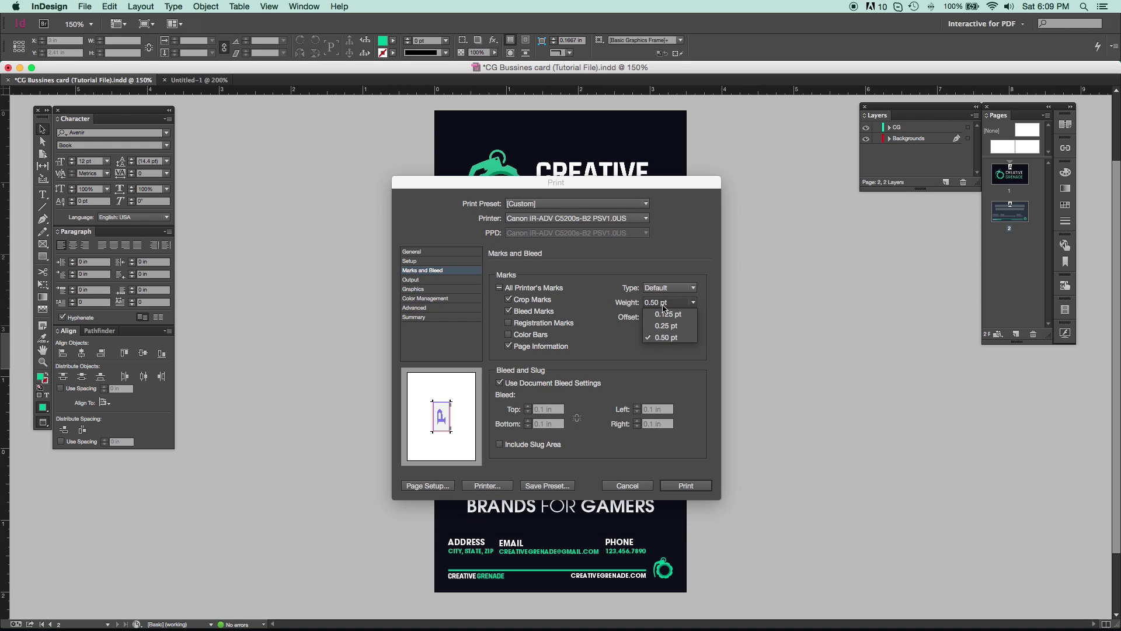
pyautogui.click(662, 330)
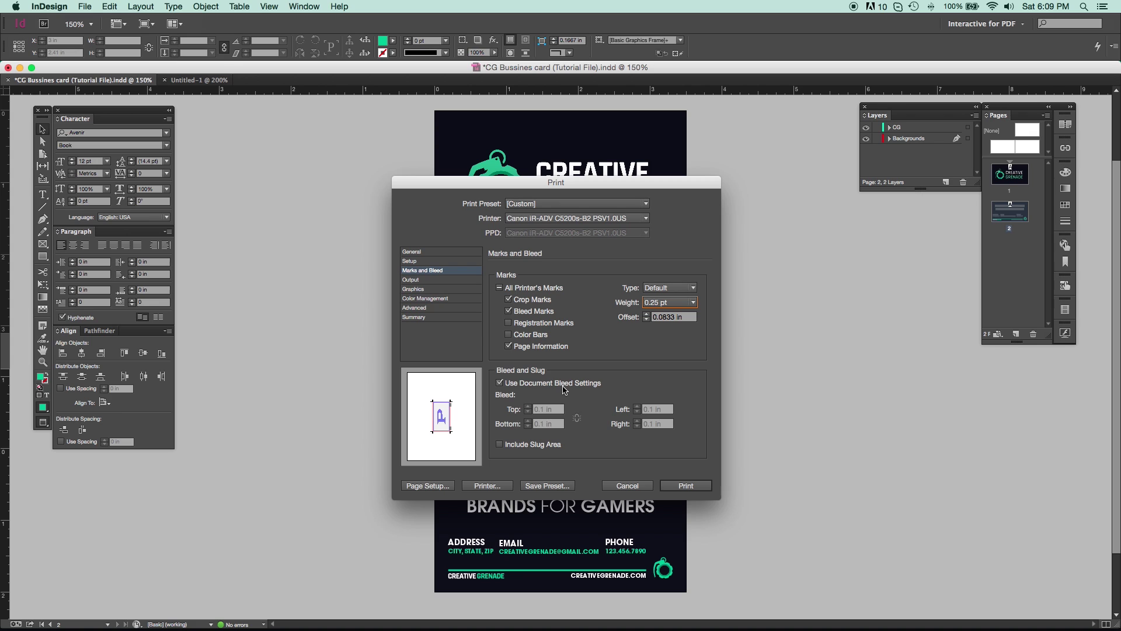
# Try setting 2-sided printing to Off in the printer's Fiery Features, and discard the printer settings.
pyautogui.moveTo(484, 189); pyautogui.dragTo(495, 205)
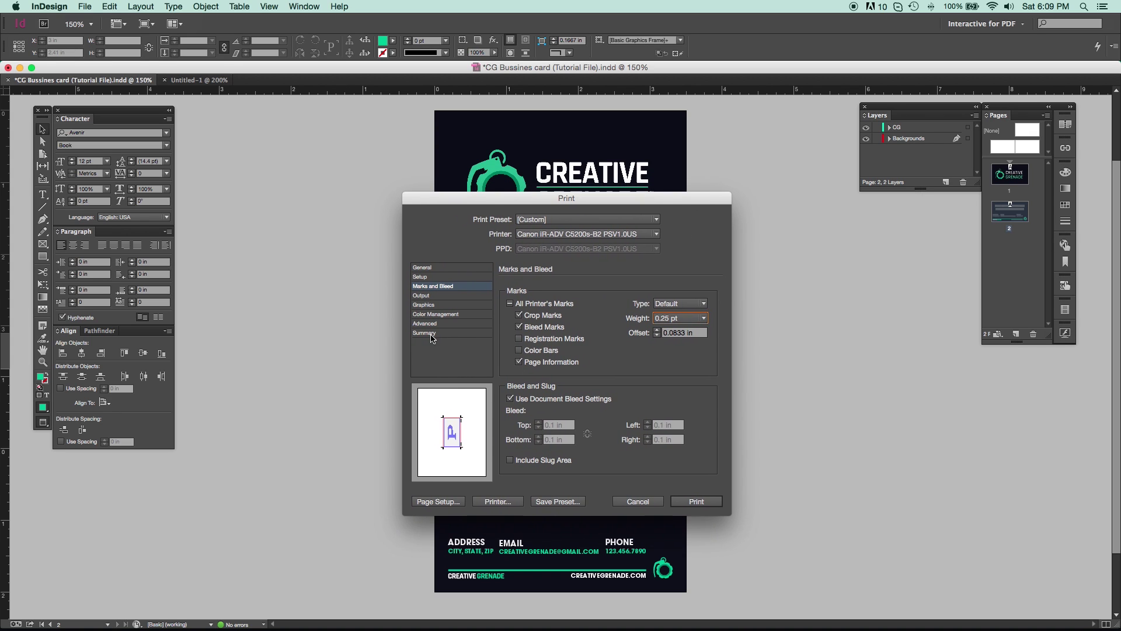
pyautogui.click(432, 295)
pyautogui.click(433, 286)
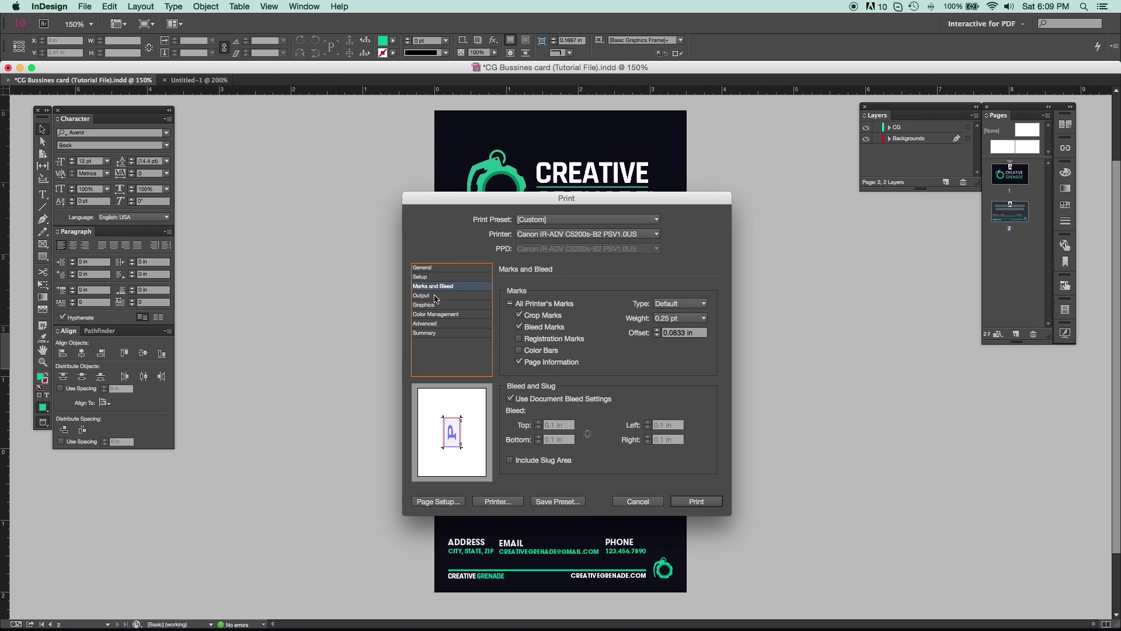
pyautogui.click(497, 501)
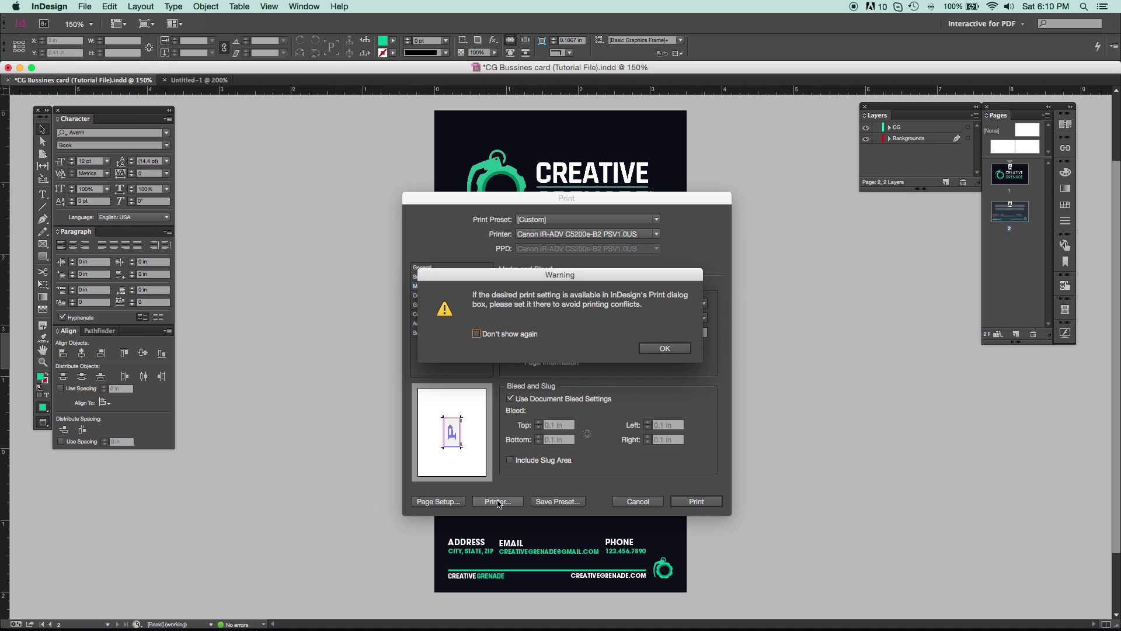
pyautogui.click(657, 349)
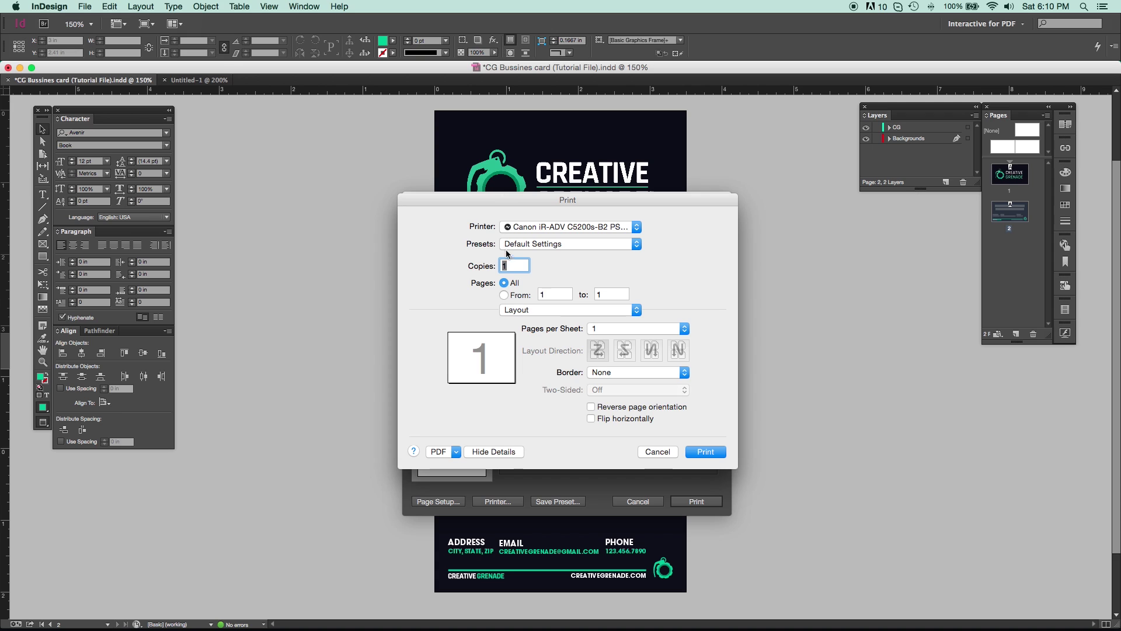
pyautogui.click(533, 308)
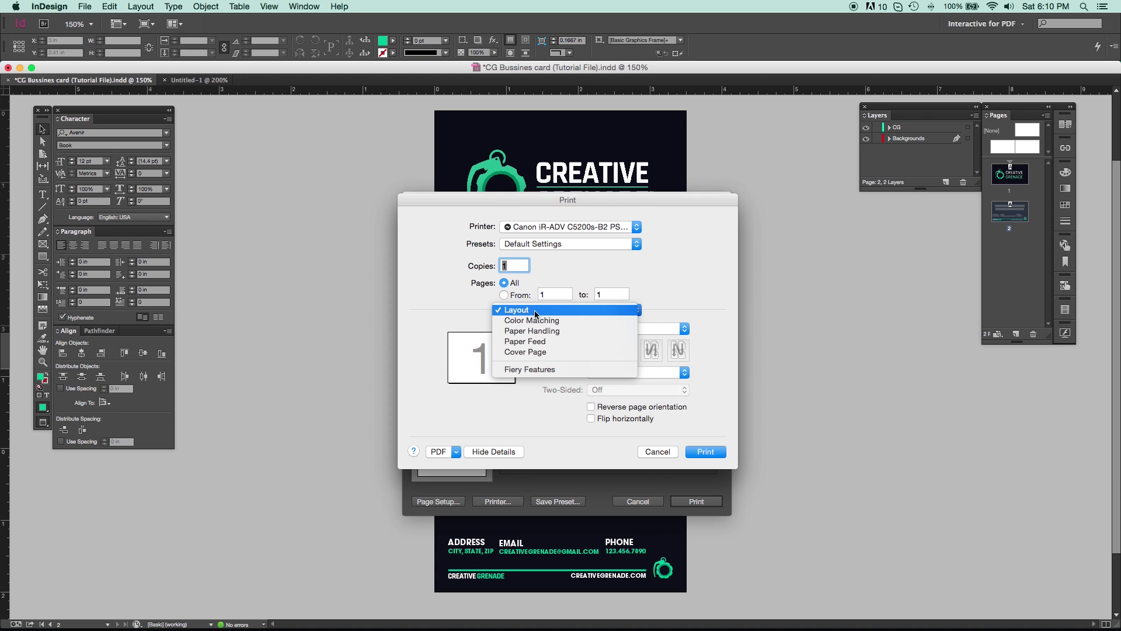
pyautogui.click(541, 368)
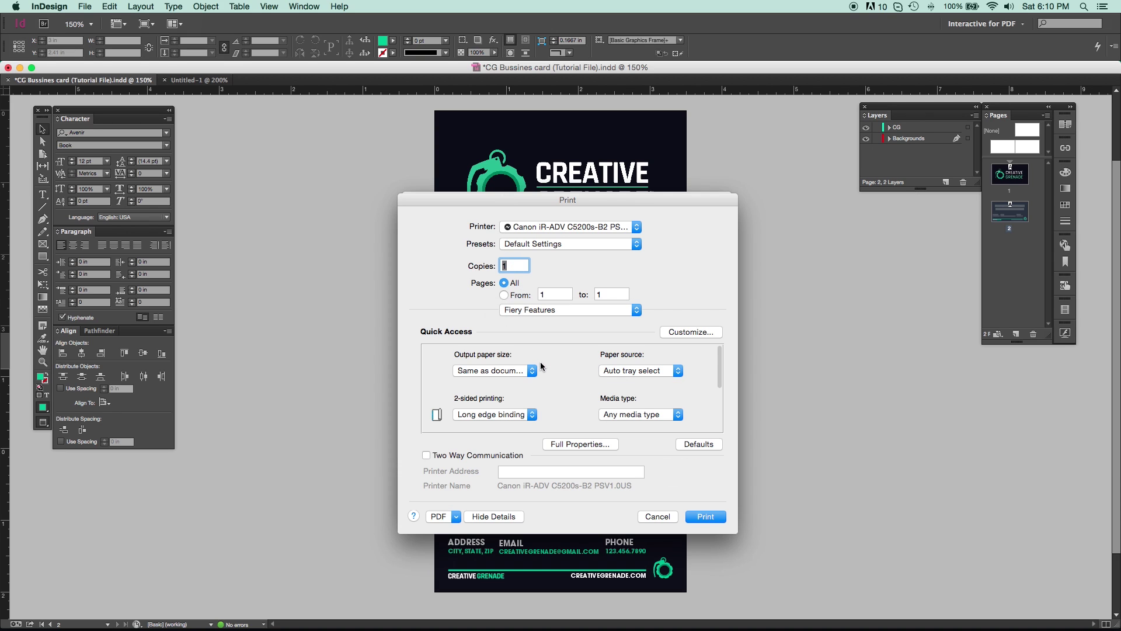
pyautogui.click(495, 418)
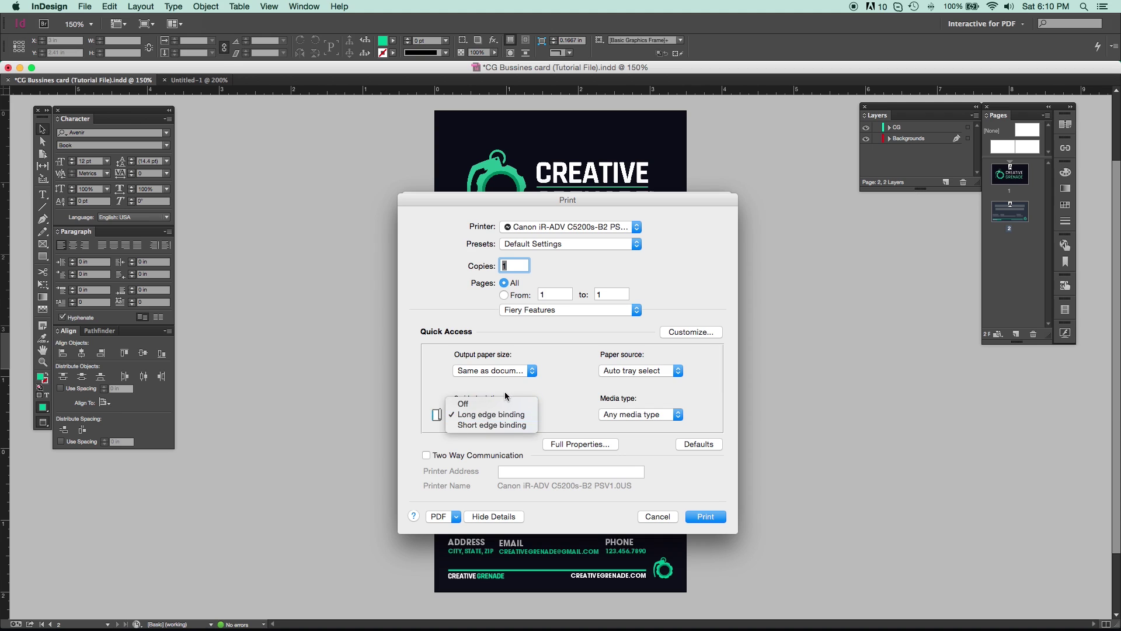
pyautogui.click(499, 415)
pyautogui.click(499, 415)
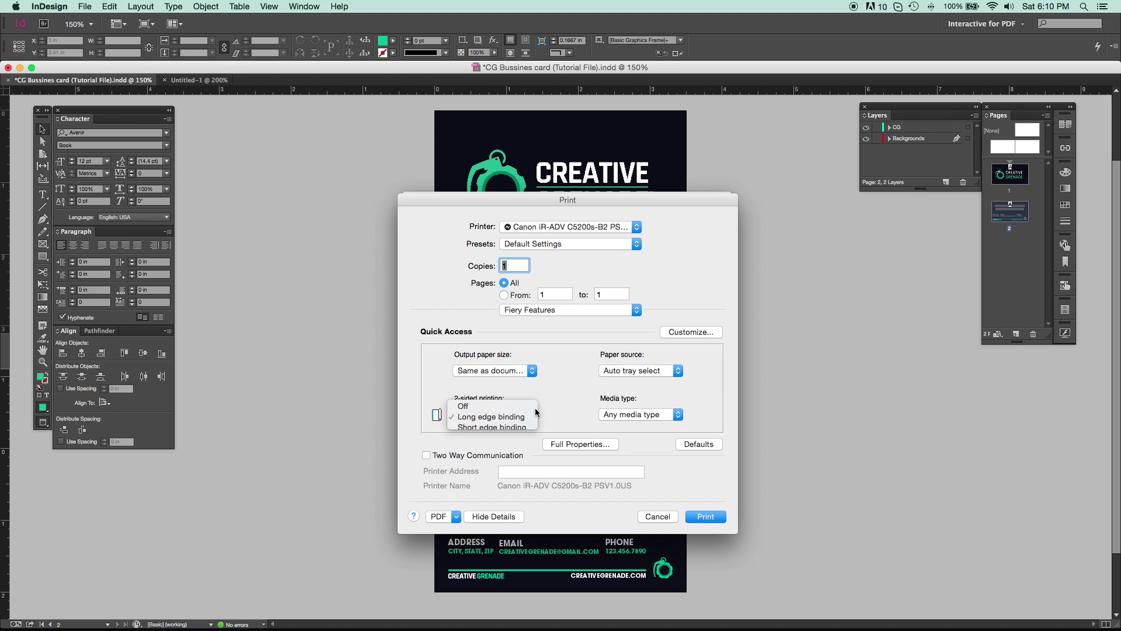
pyautogui.click(523, 402)
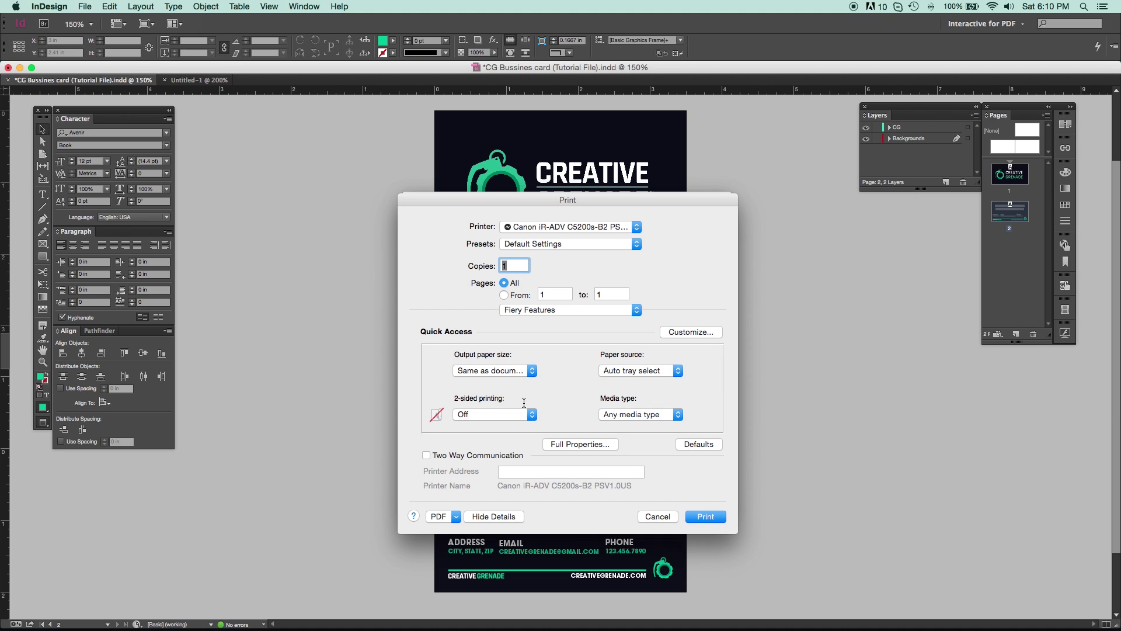
pyautogui.click(665, 518)
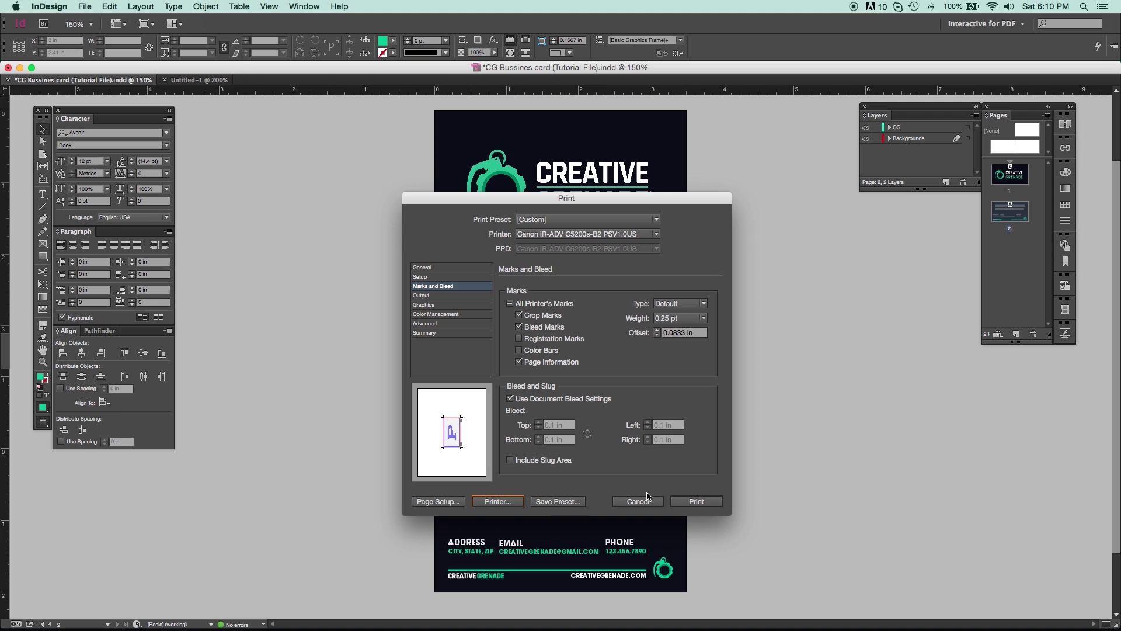
# Return to the marks and bleed print settings and cancel the print setup without printing the card.
pyautogui.click(453, 277)
pyautogui.click(452, 285)
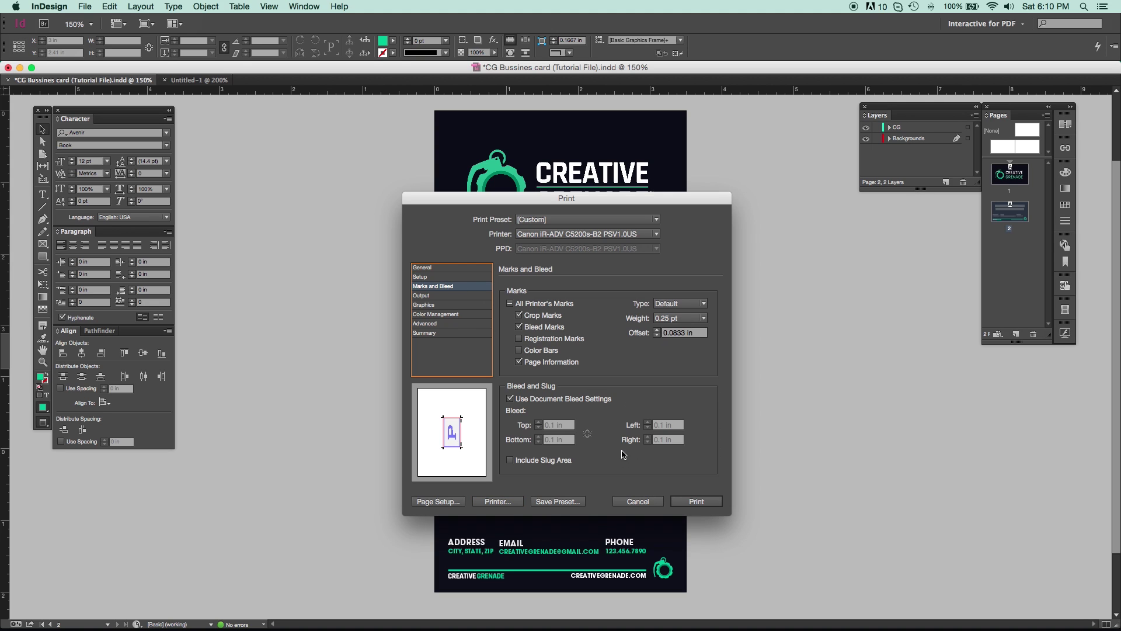
pyautogui.click(636, 501)
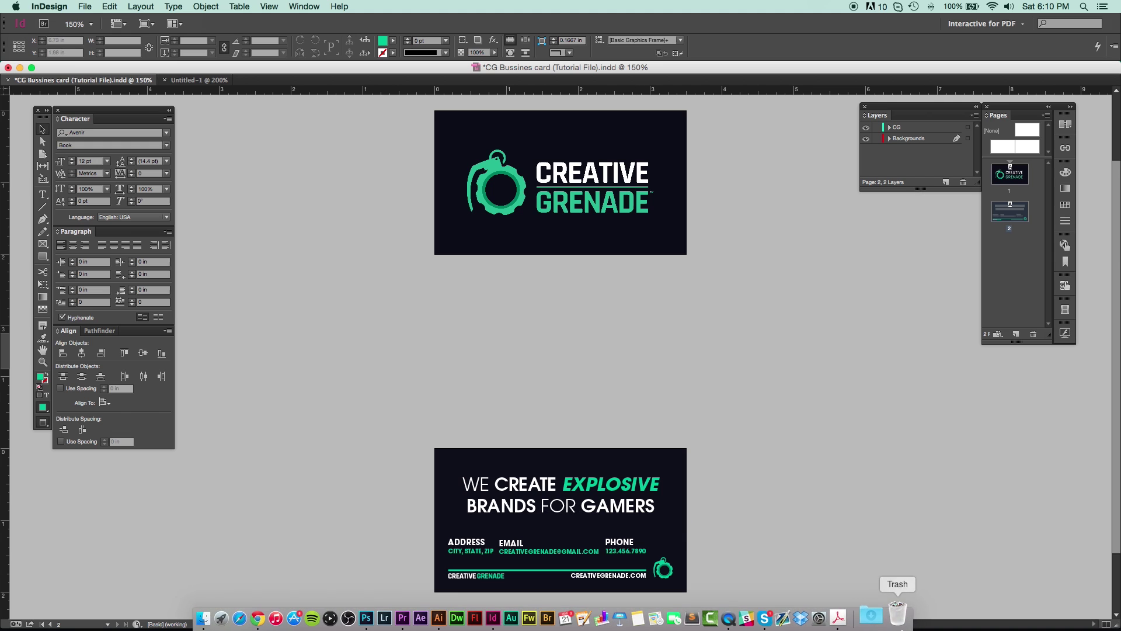
# Review the printer's marks on the business card PDF in Acrobat, and return to the InDesign layout.
pyautogui.click(862, 622)
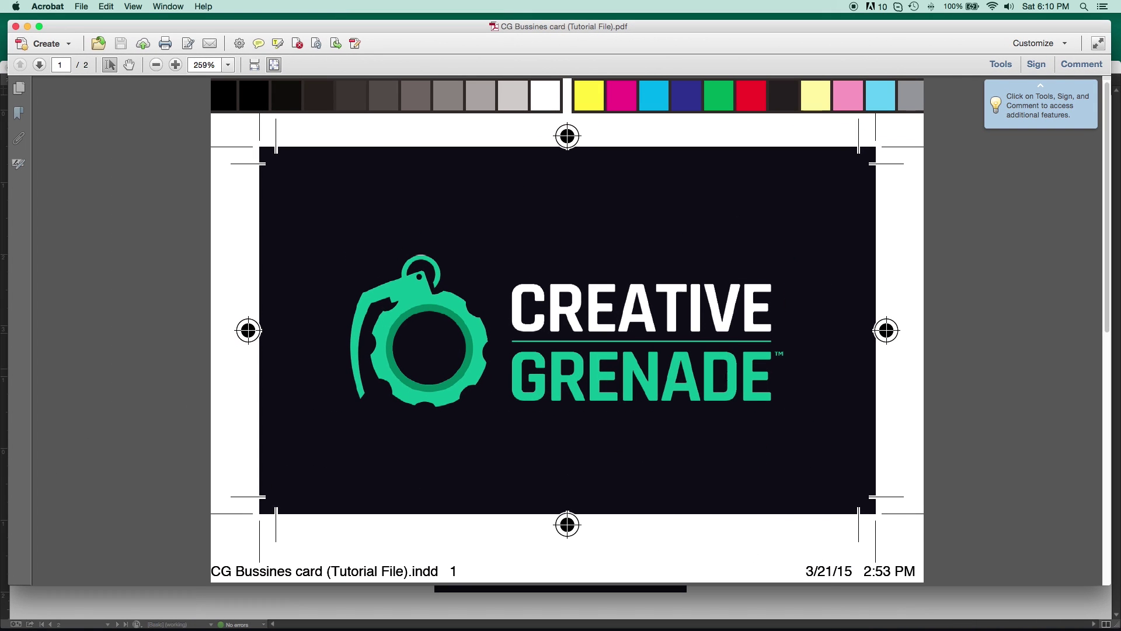
pyautogui.press('pagedown')
pyautogui.press('pageup')
pyautogui.click(27, 26)
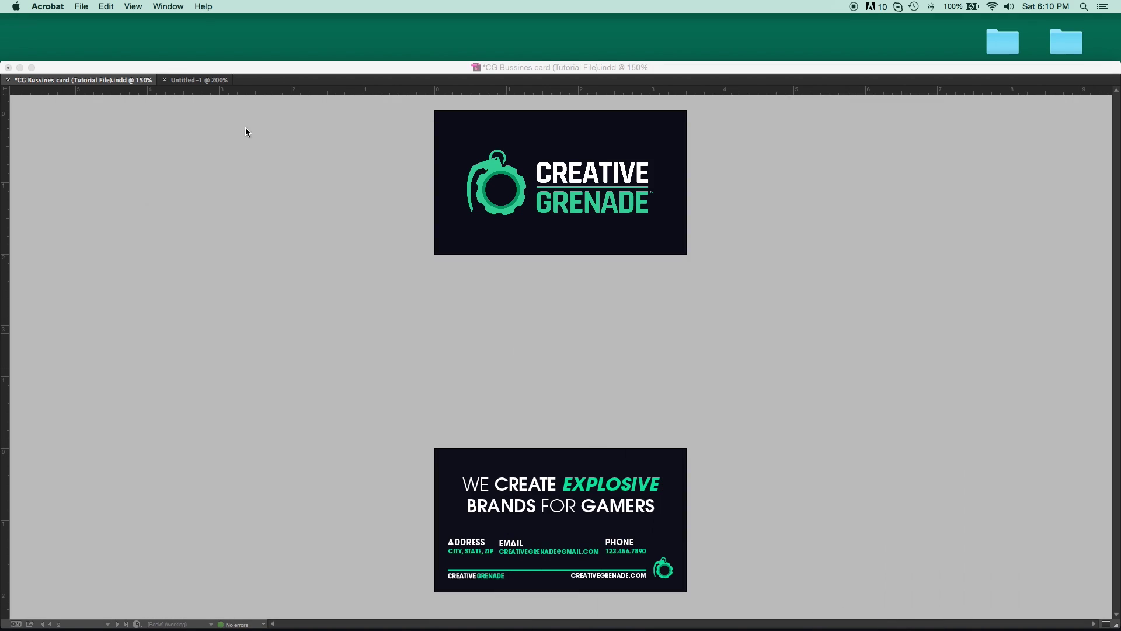
pyautogui.click(378, 205)
pyautogui.scroll(1, 378, 206)
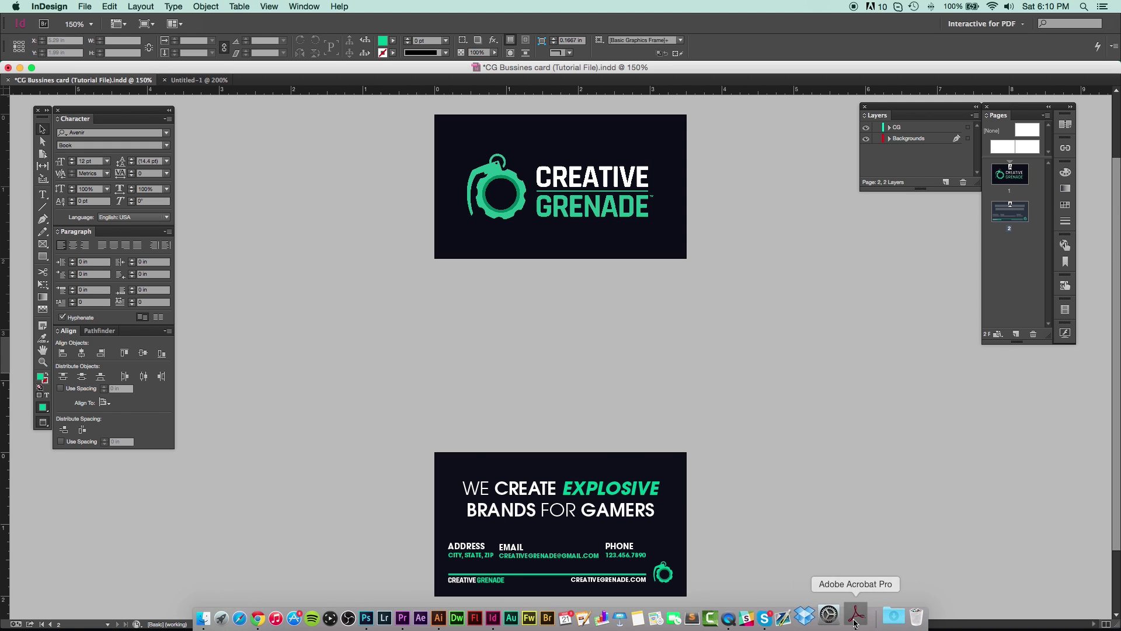
pyautogui.click(868, 611)
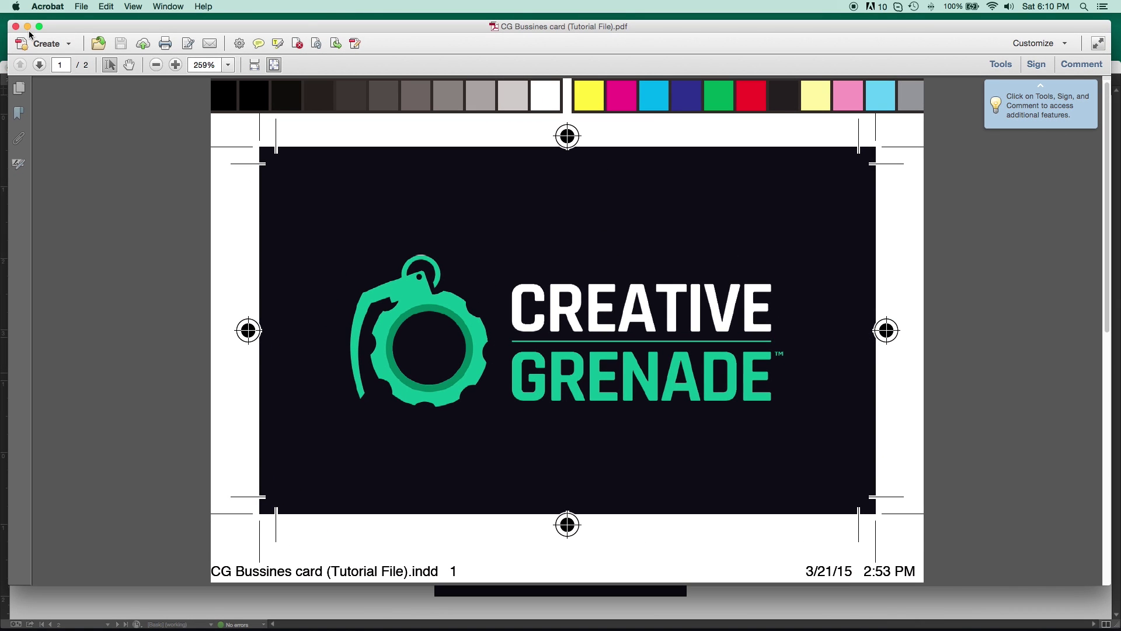
pyautogui.click(27, 27)
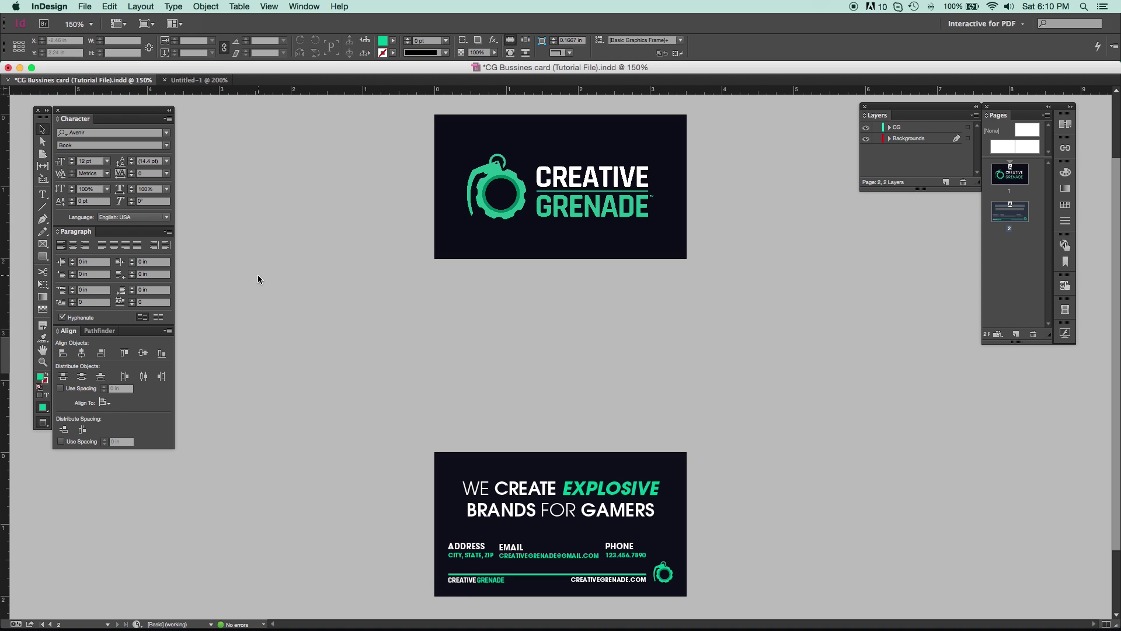
# Start exporting the business card as Adobe PDF (Print), saved as CG Bussines card (Tutorial File) in the Print tutorial (3.22.15) folder.
pyautogui.click(85, 6)
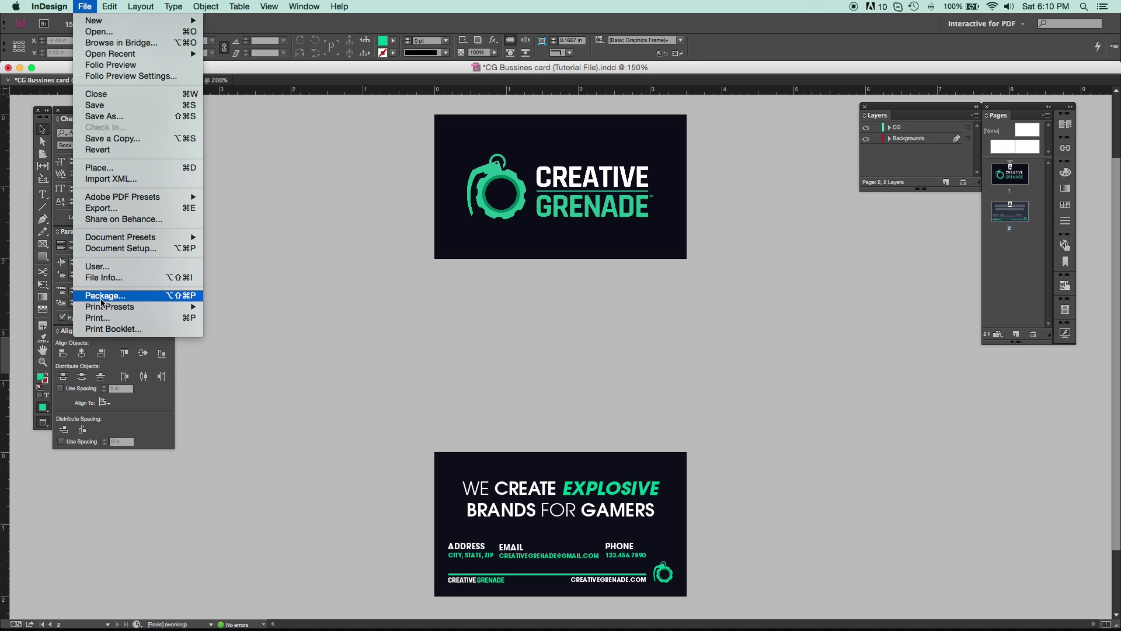
pyautogui.click(102, 208)
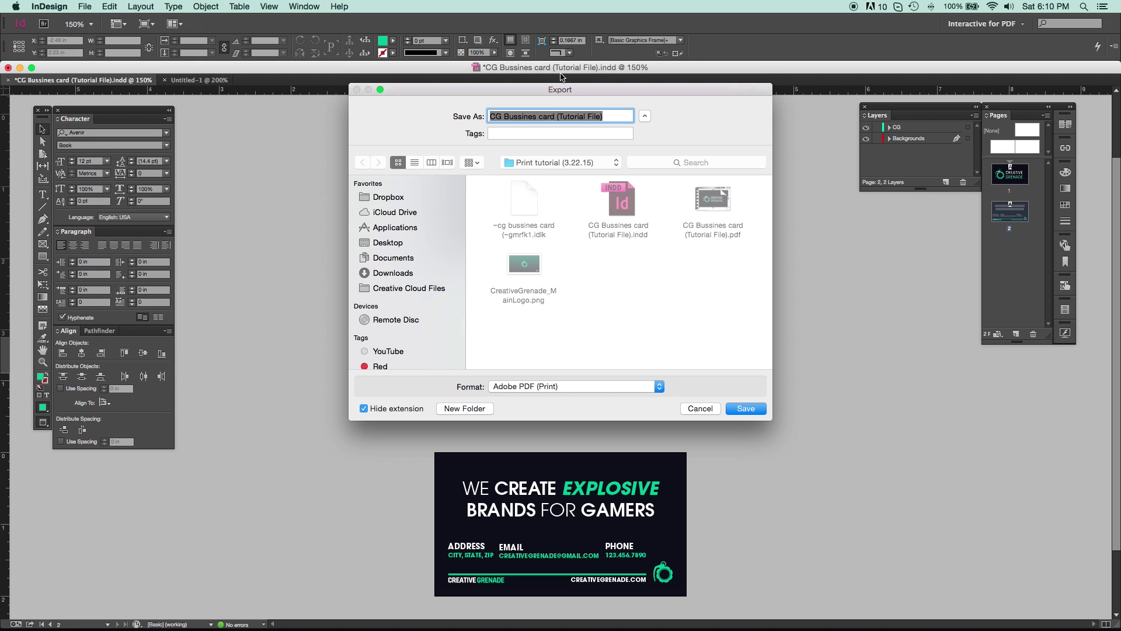
pyautogui.moveTo(551, 88); pyautogui.dragTo(577, 175)
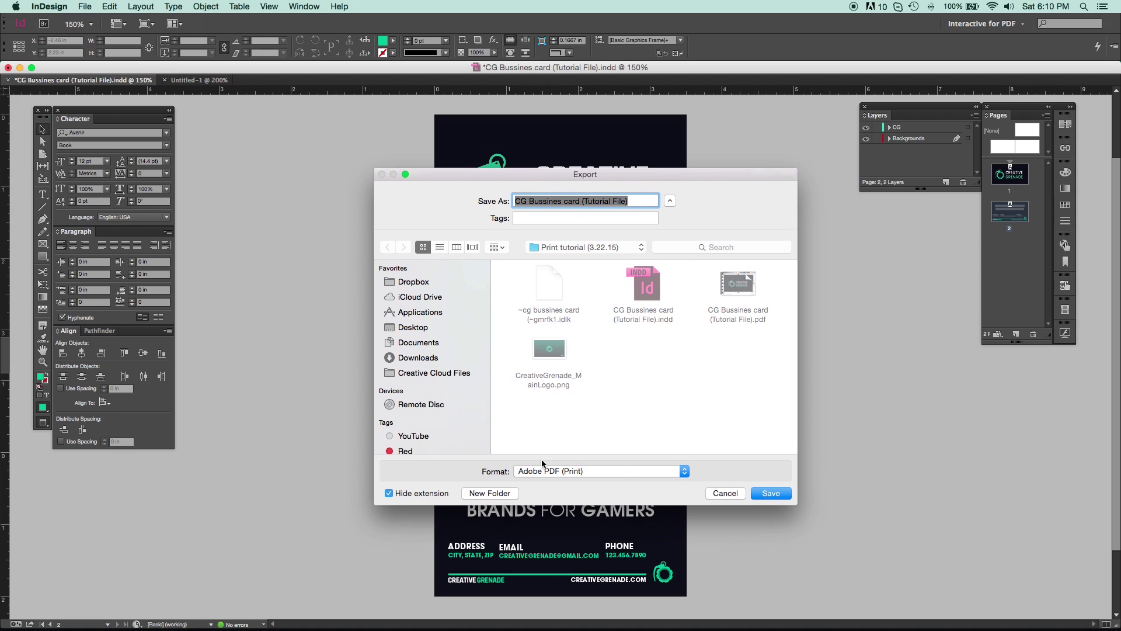
pyautogui.click(551, 470)
pyautogui.click(538, 471)
pyautogui.click(545, 471)
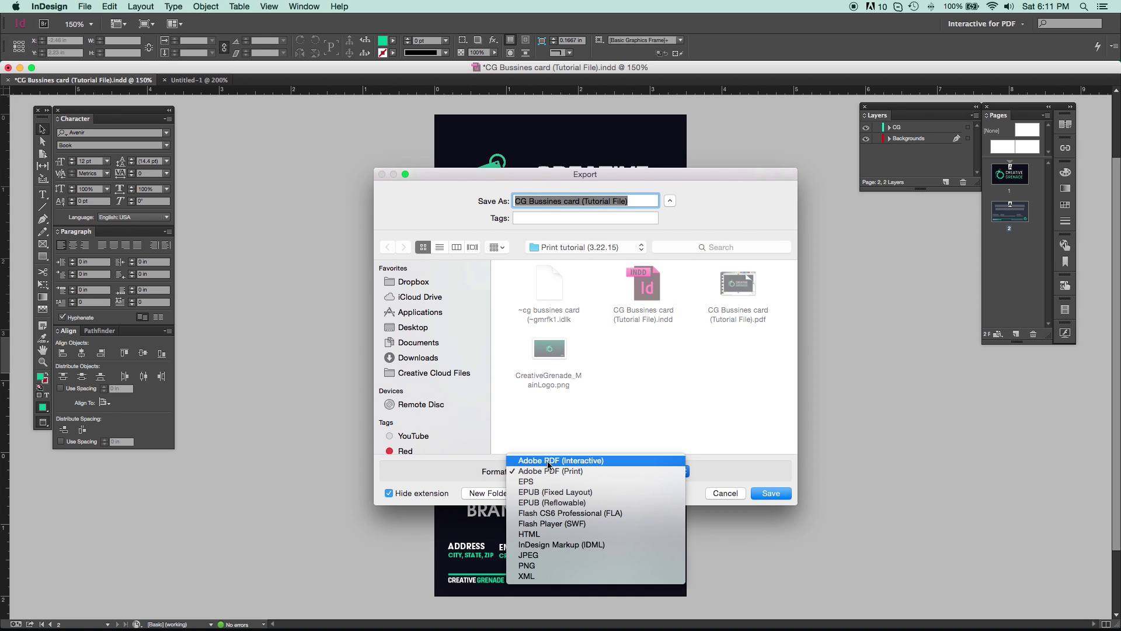
pyautogui.click(541, 471)
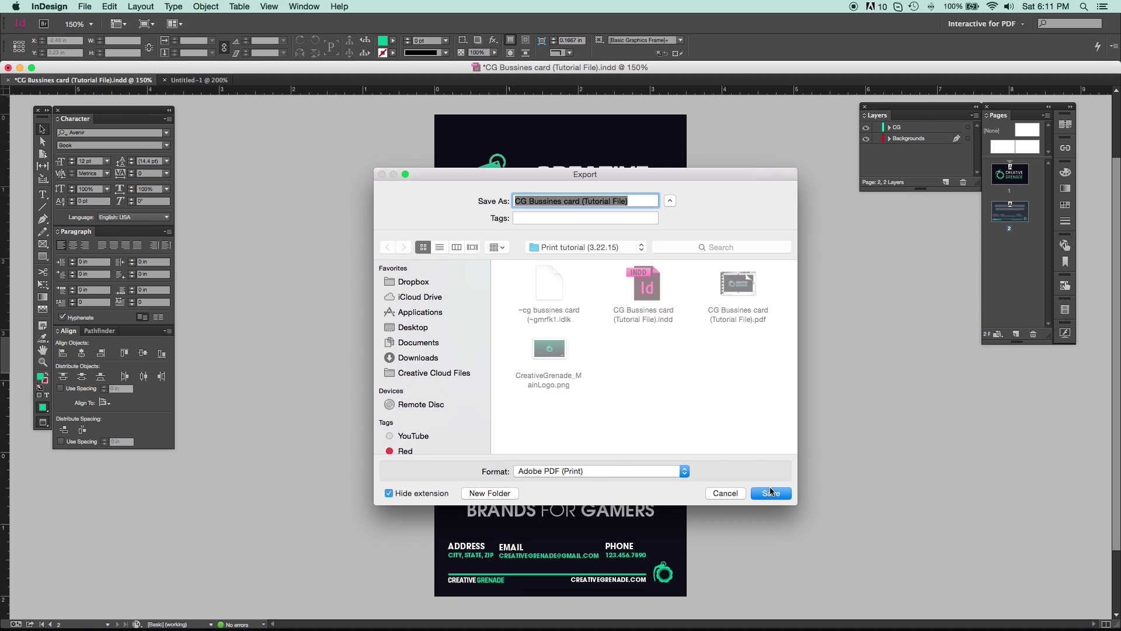
pyautogui.click(634, 202)
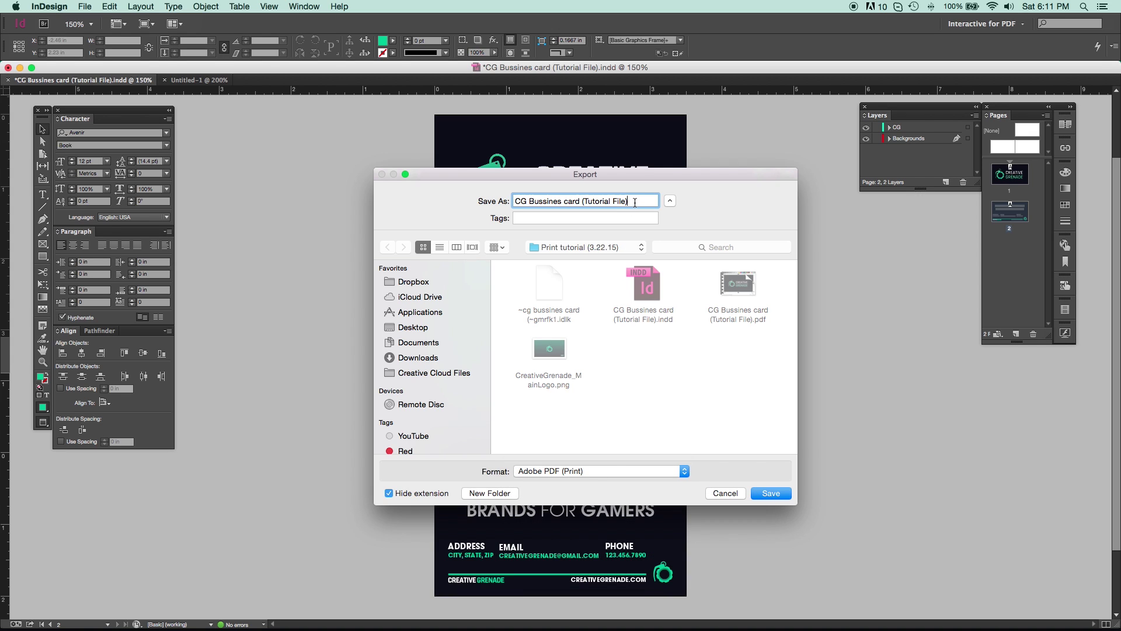
pyautogui.click(770, 493)
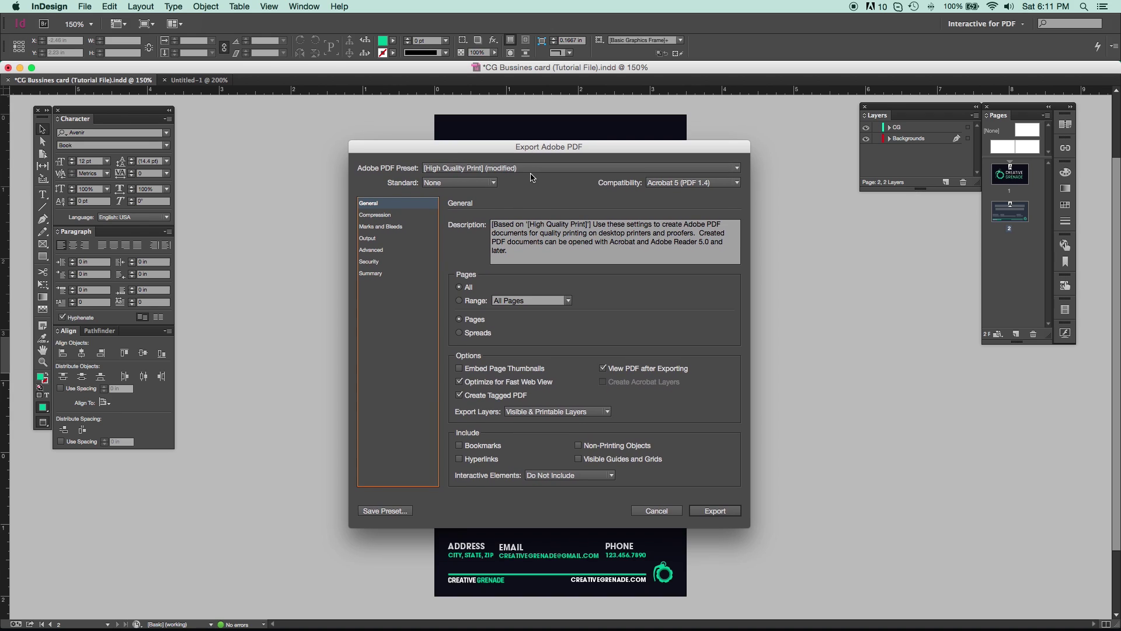
# Try the PDF/X-4:2010 standard for the exported PDF.
pyautogui.click(488, 182)
pyautogui.click(487, 182)
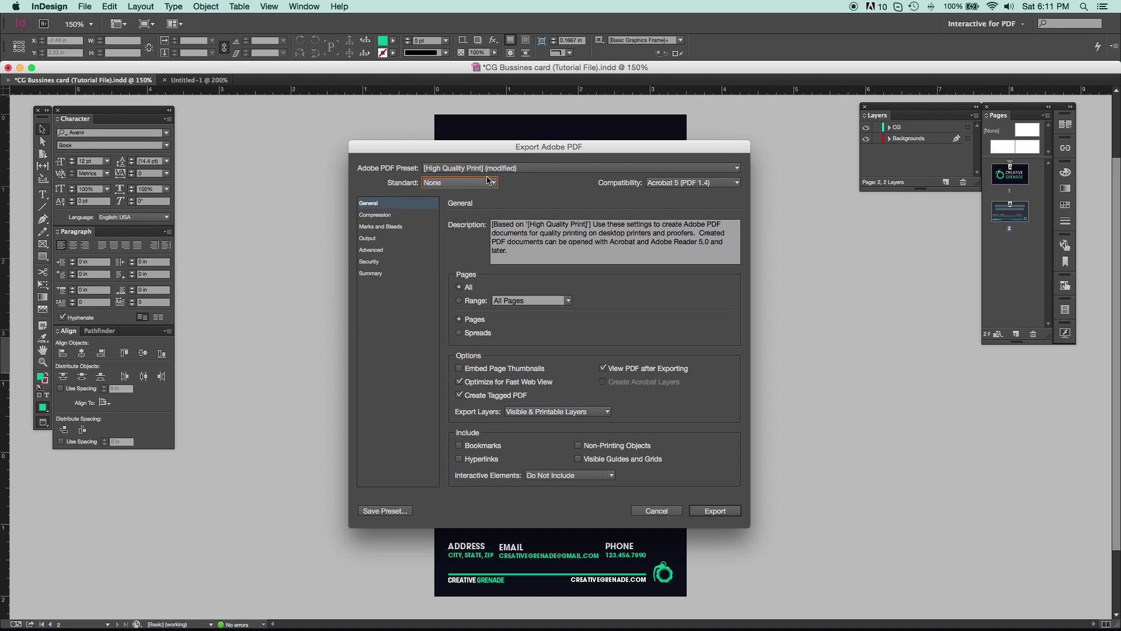
pyautogui.click(488, 183)
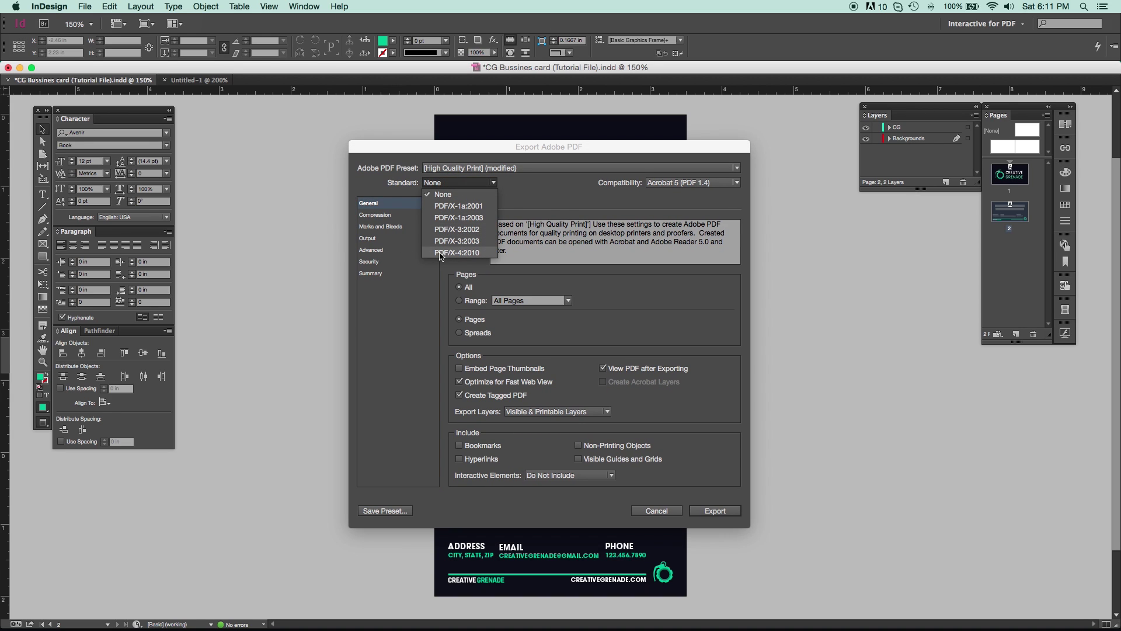
pyautogui.click(451, 252)
pyautogui.click(483, 182)
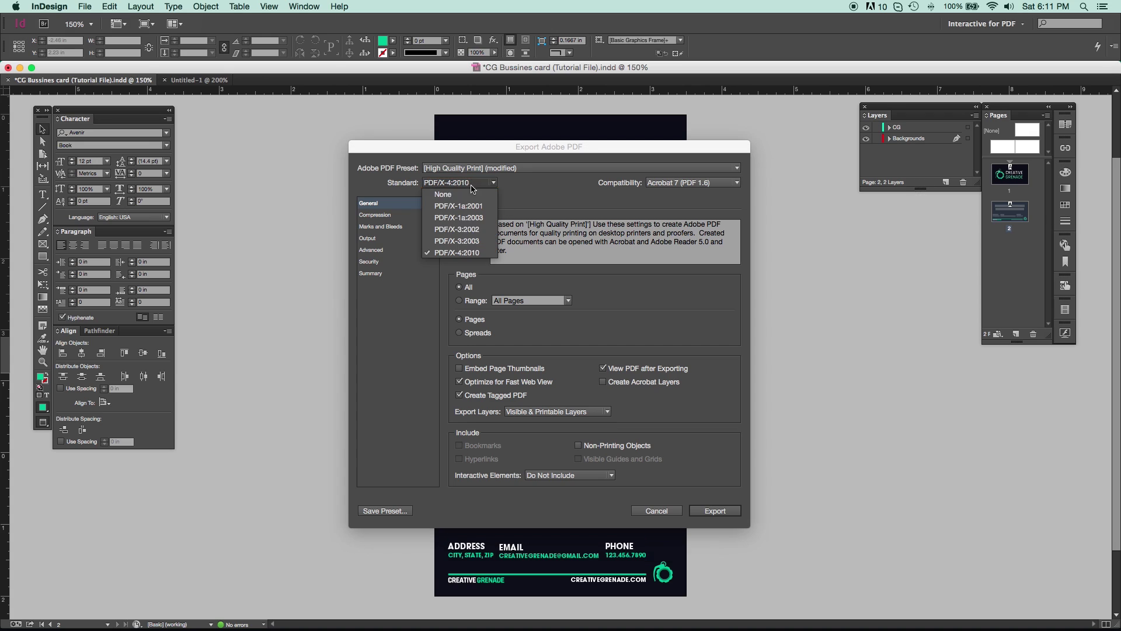
pyautogui.click(464, 263)
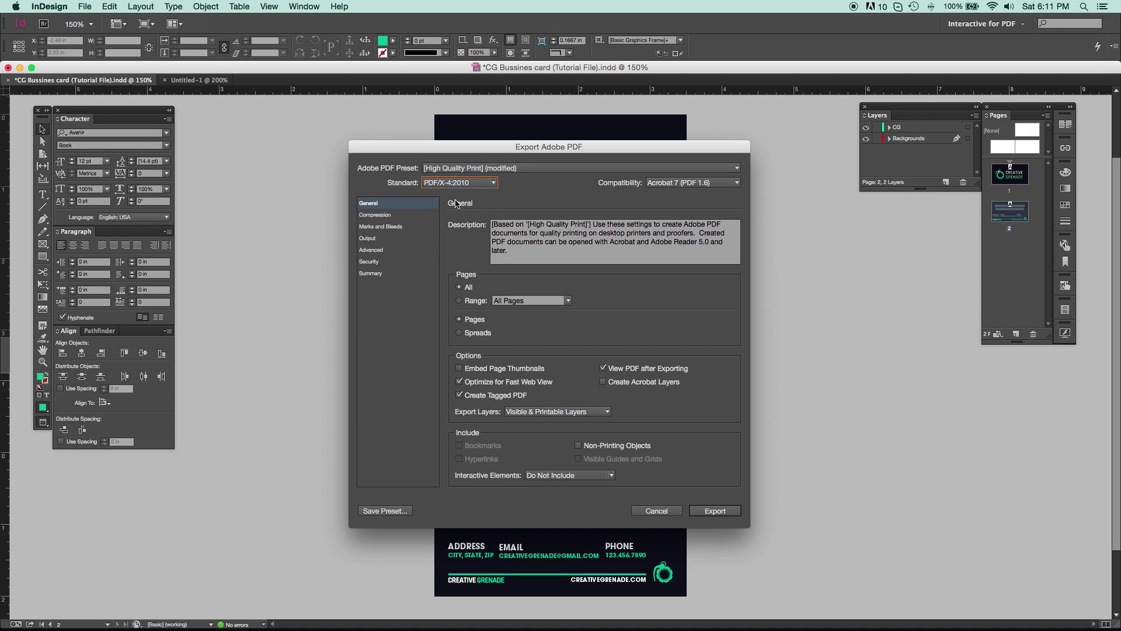
# Set the PDF compatibility to Acrobat 8/9 (PDF 1.7) and show the export's marks and bleeds settings.
pyautogui.click(695, 182)
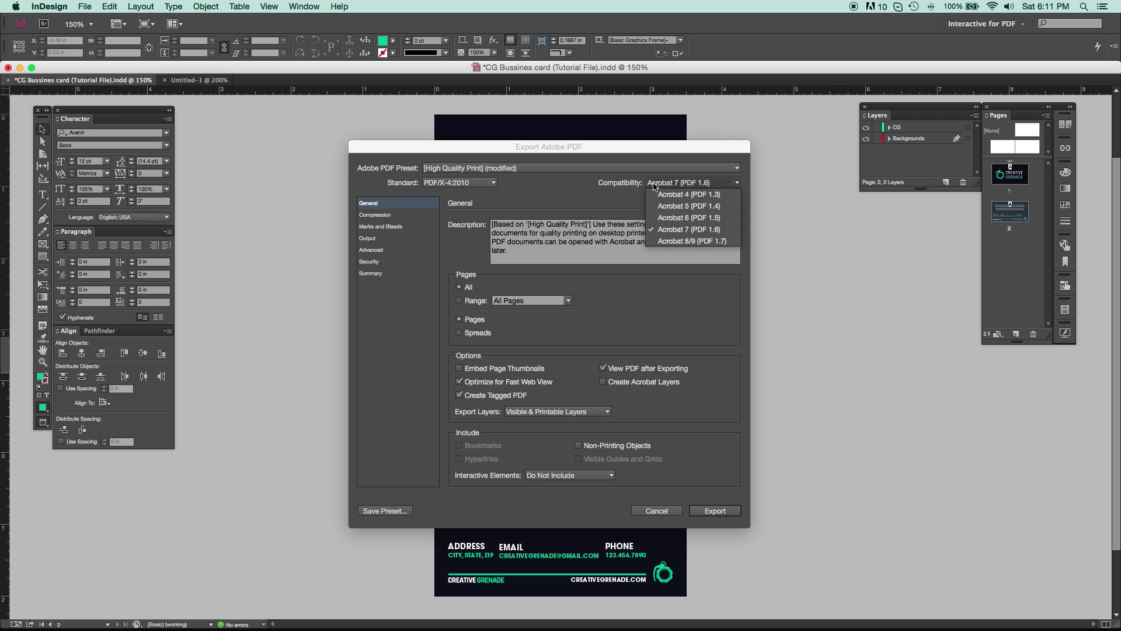
pyautogui.click(669, 241)
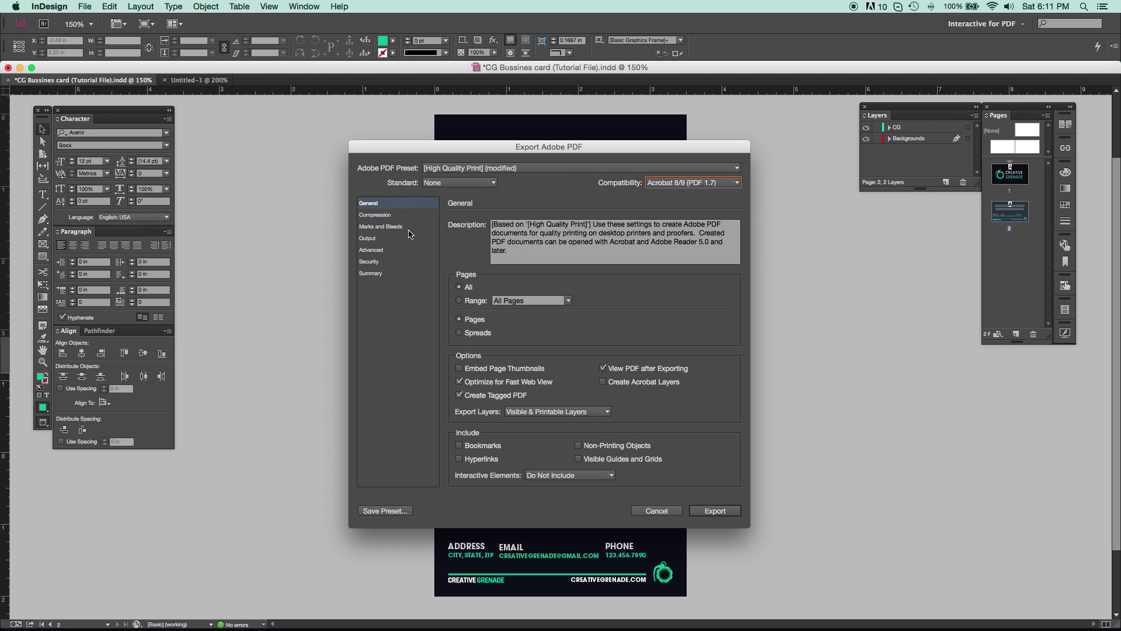
pyautogui.click(385, 226)
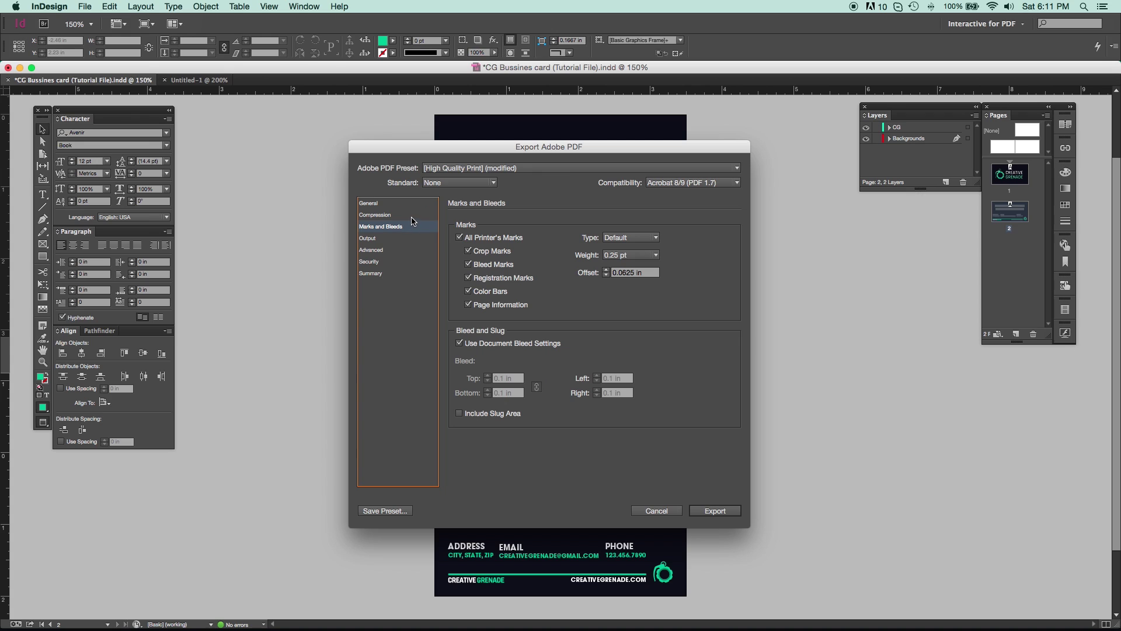